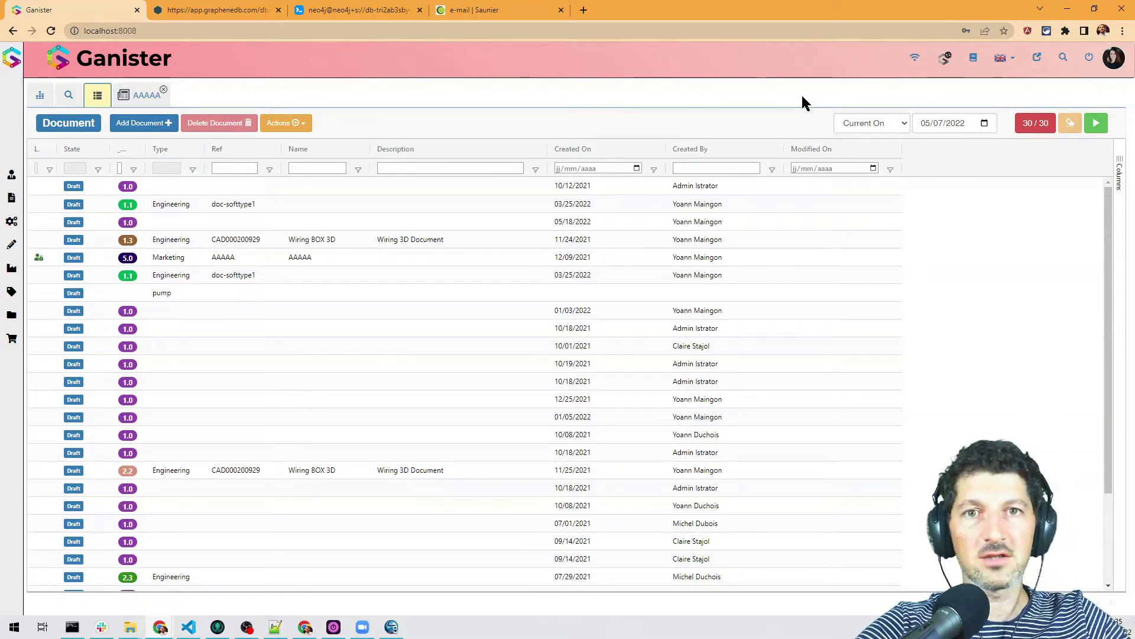
- Open the Groups & Users section of the G-Config configuration app
click(1035, 61)
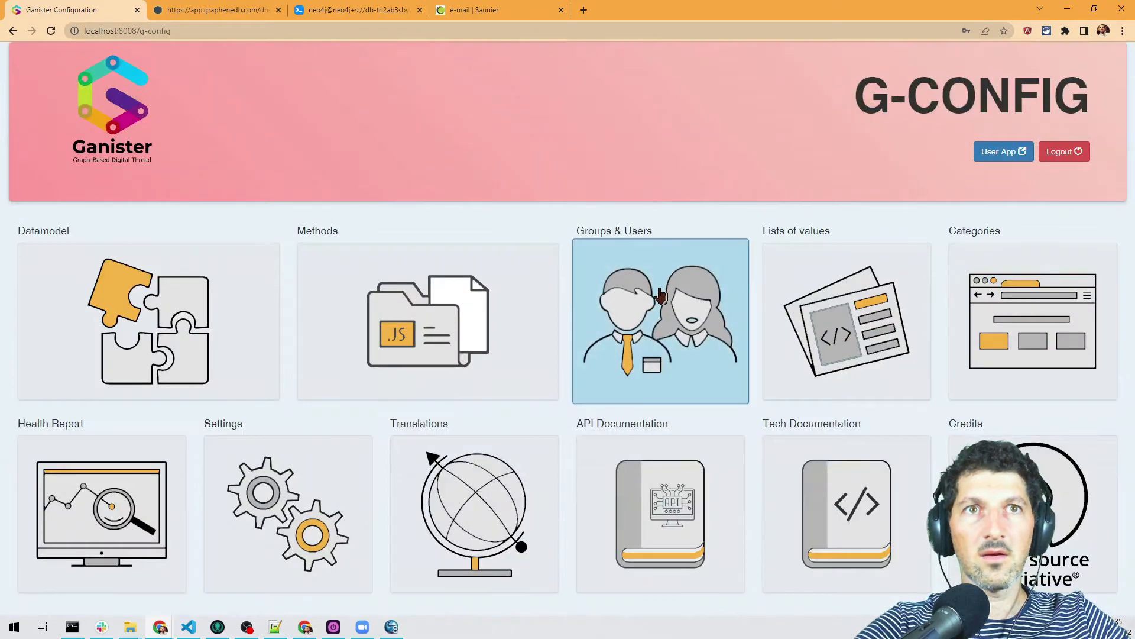
click(662, 296)
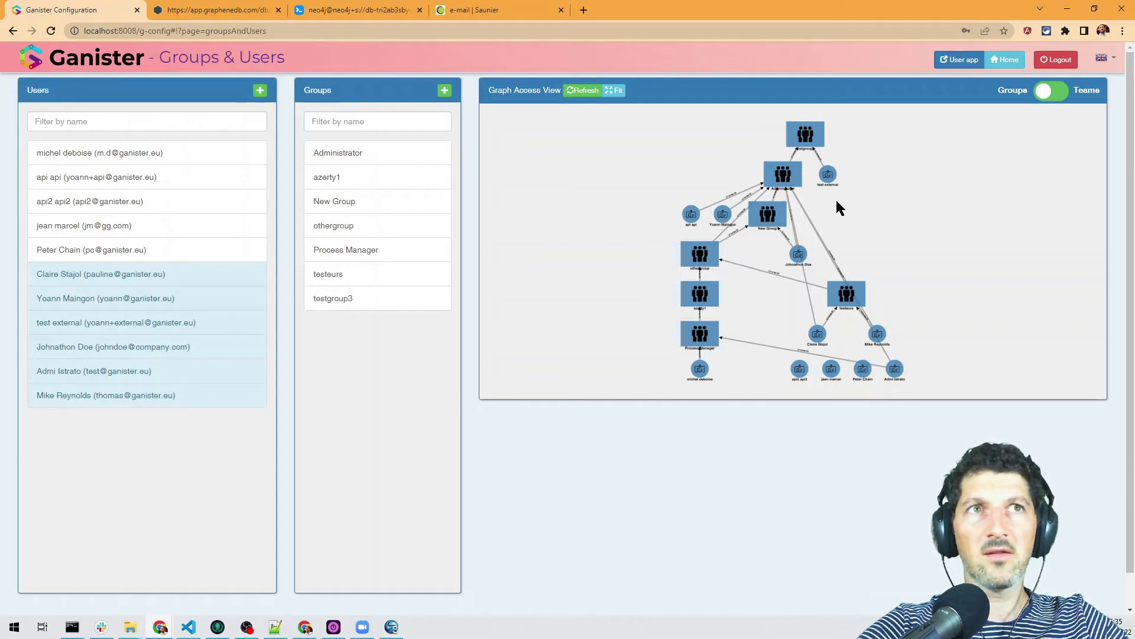
- Examine in the access graph how the user below Process Manager inherits its groups, and check the azerty1 group's permissions
scroll(836, 199, up, 4)
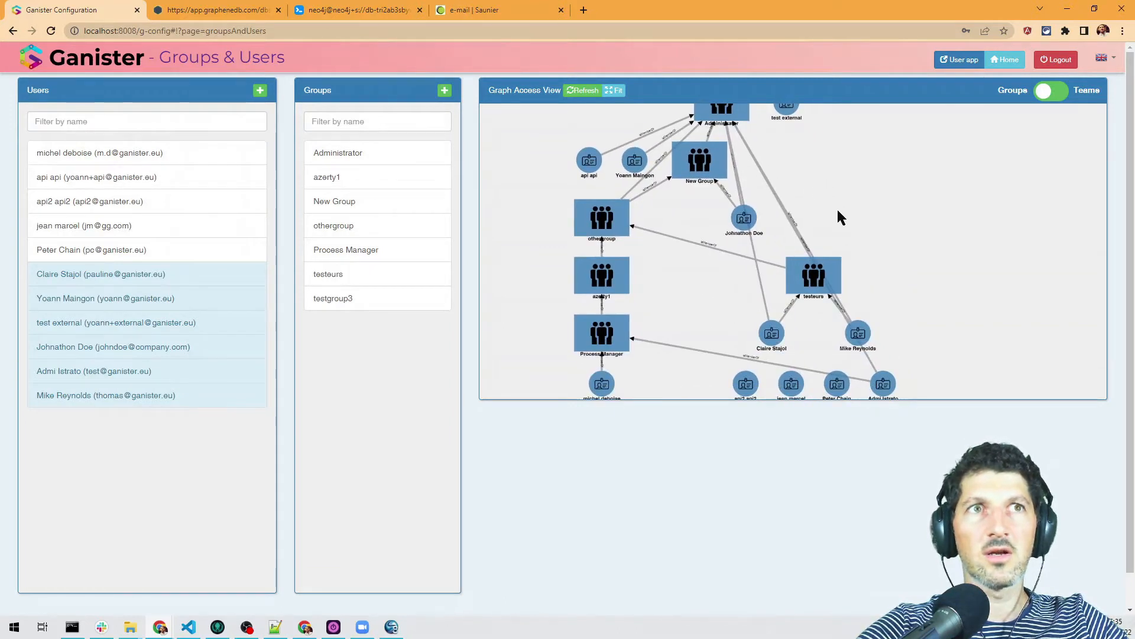
scroll(841, 218, down, 3)
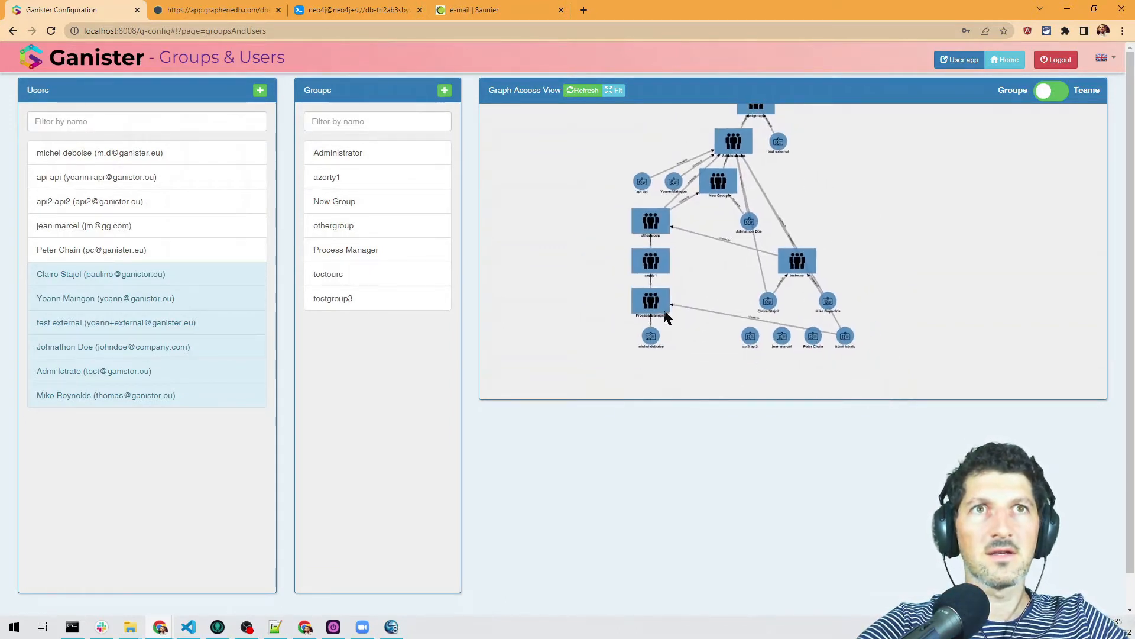
drag(561, 210, 562, 224)
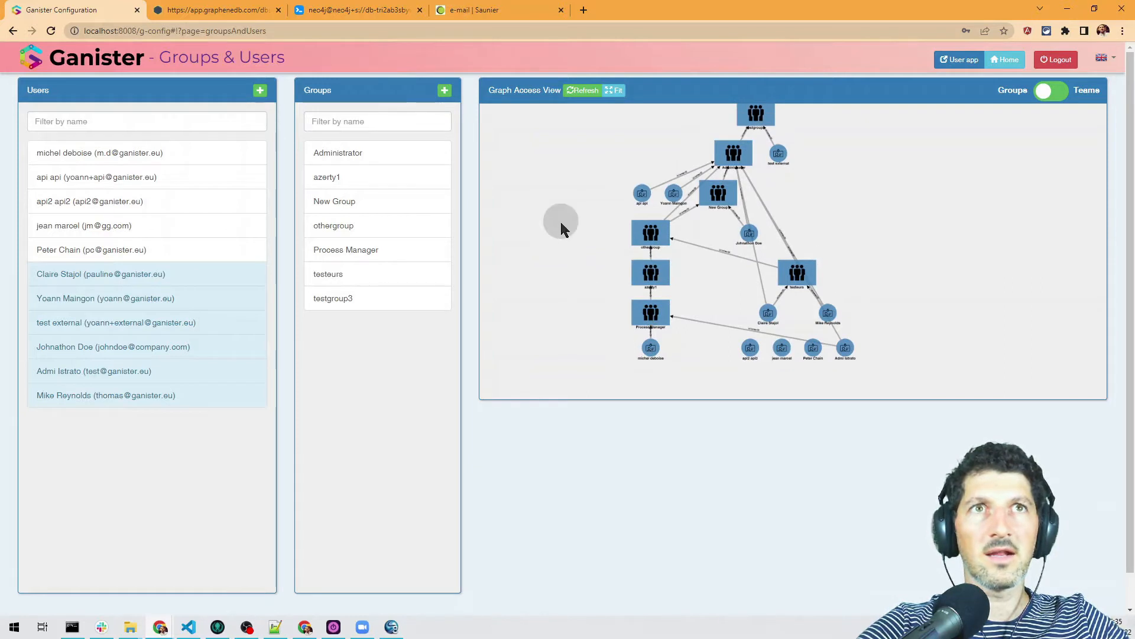
click(651, 352)
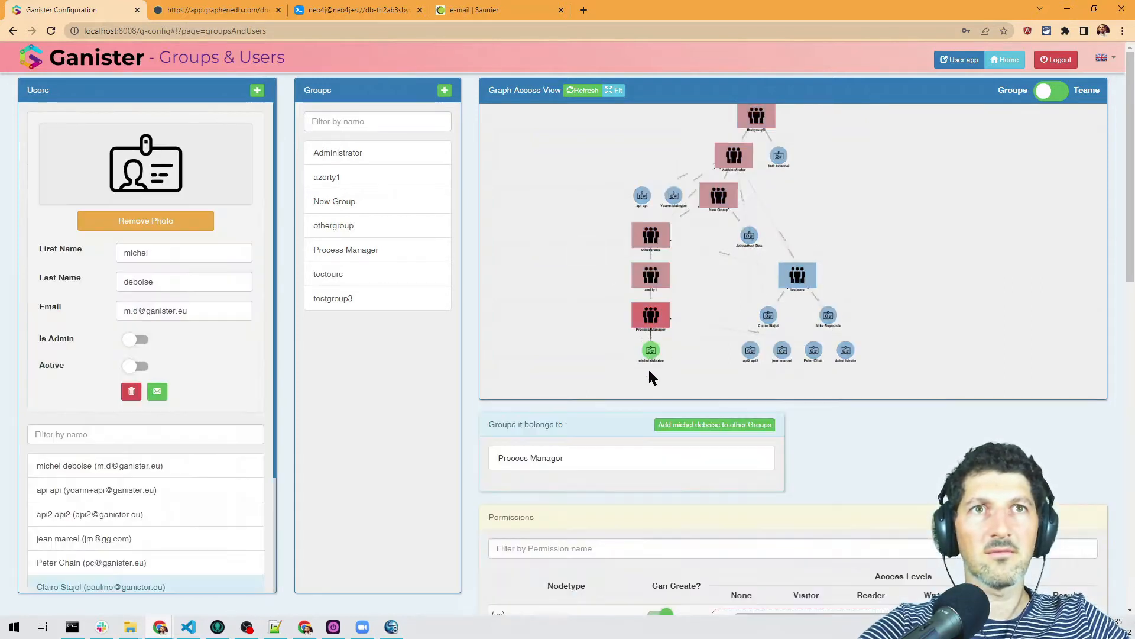
click(653, 322)
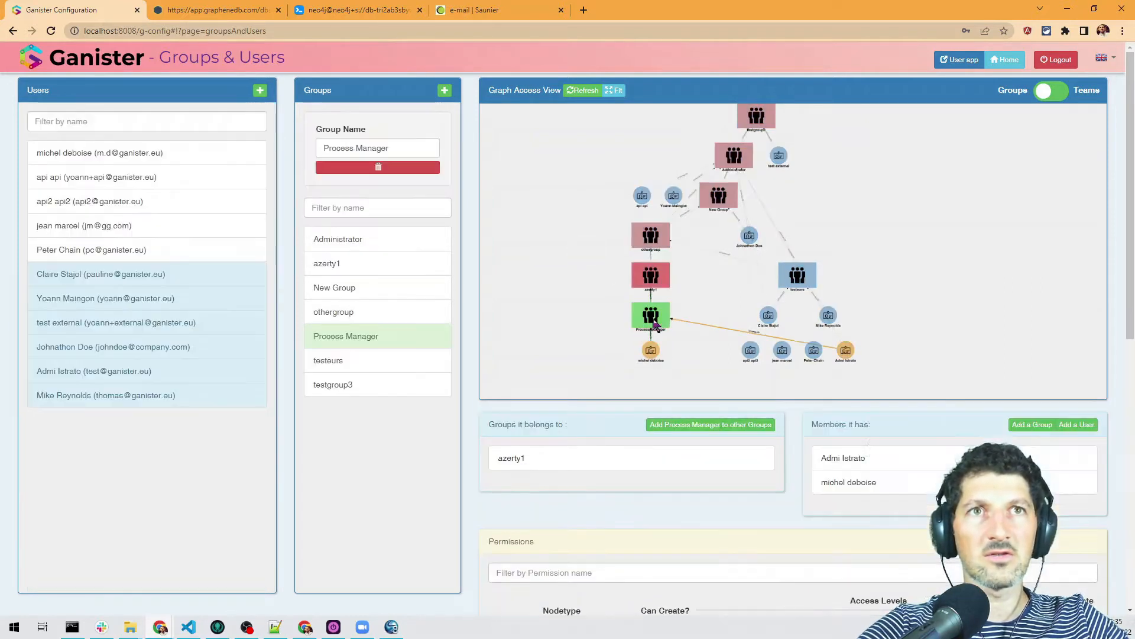
click(657, 289)
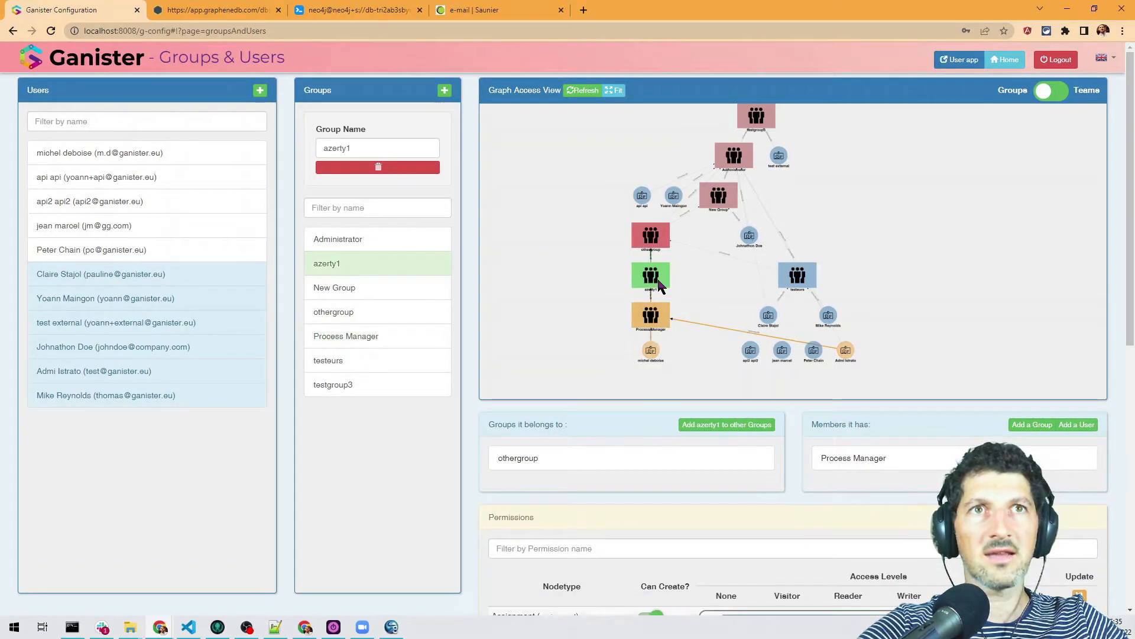
scroll(793, 411, down, 4)
scroll(795, 359, down, 4)
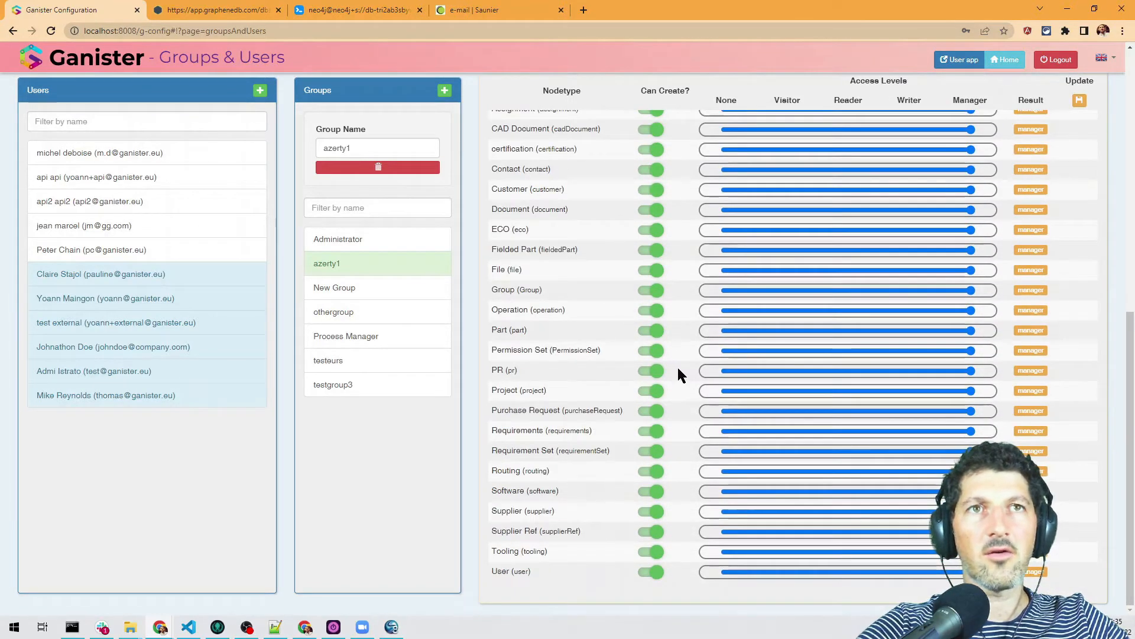
scroll(676, 367, up, 8)
scroll(692, 414, up, 1)
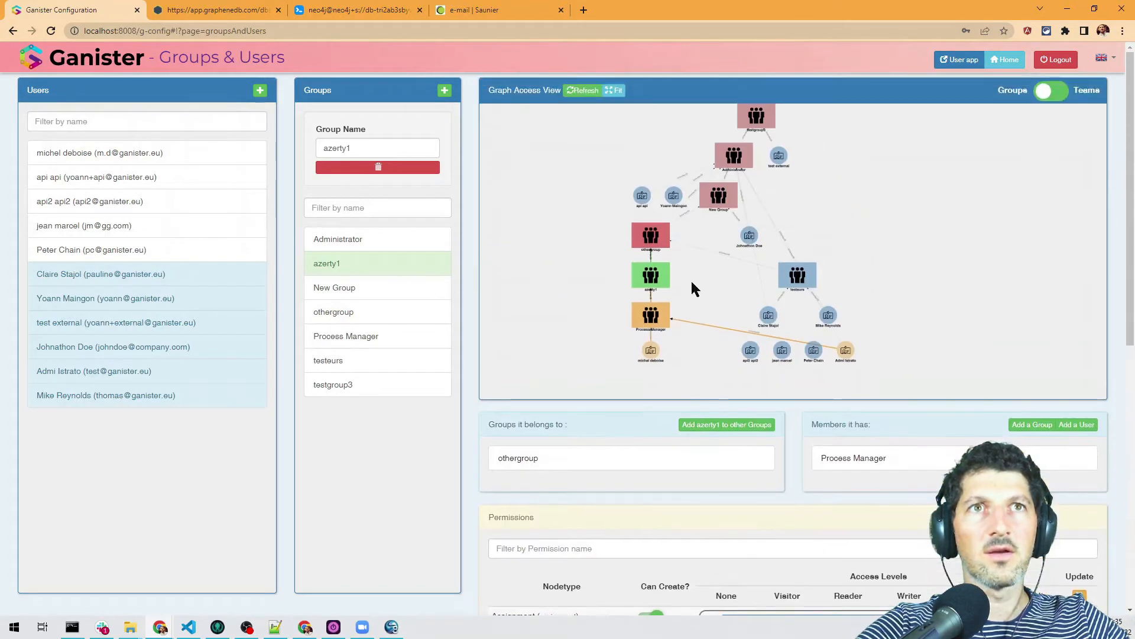
drag(650, 350, 629, 353)
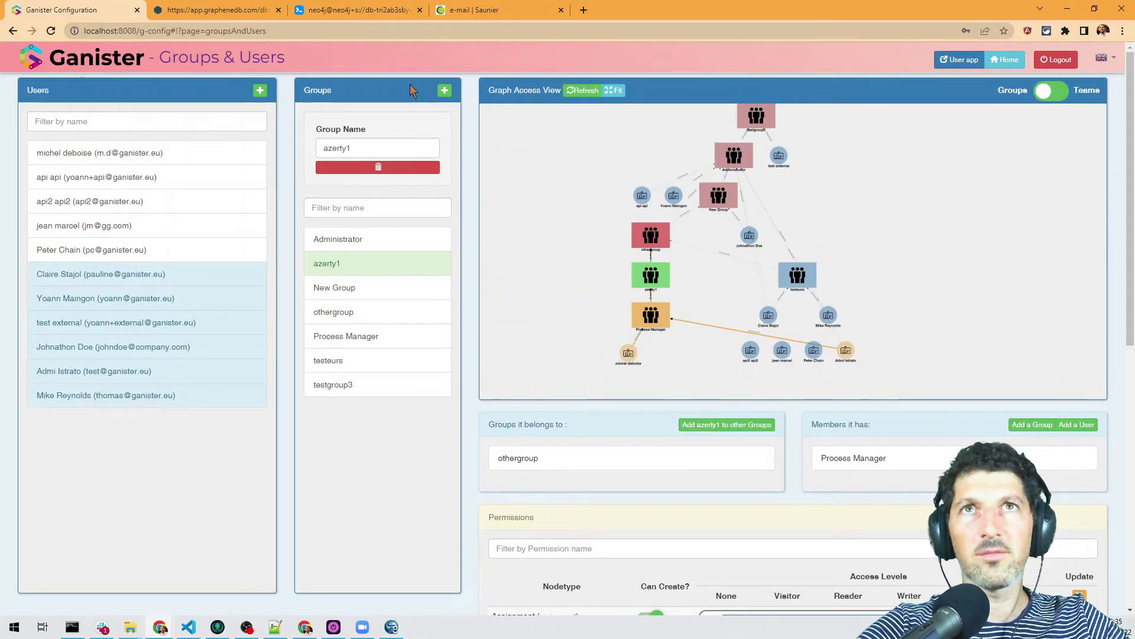
- Add a group named Quality and place its node apart from the hierarchy in the access graph
click(445, 90)
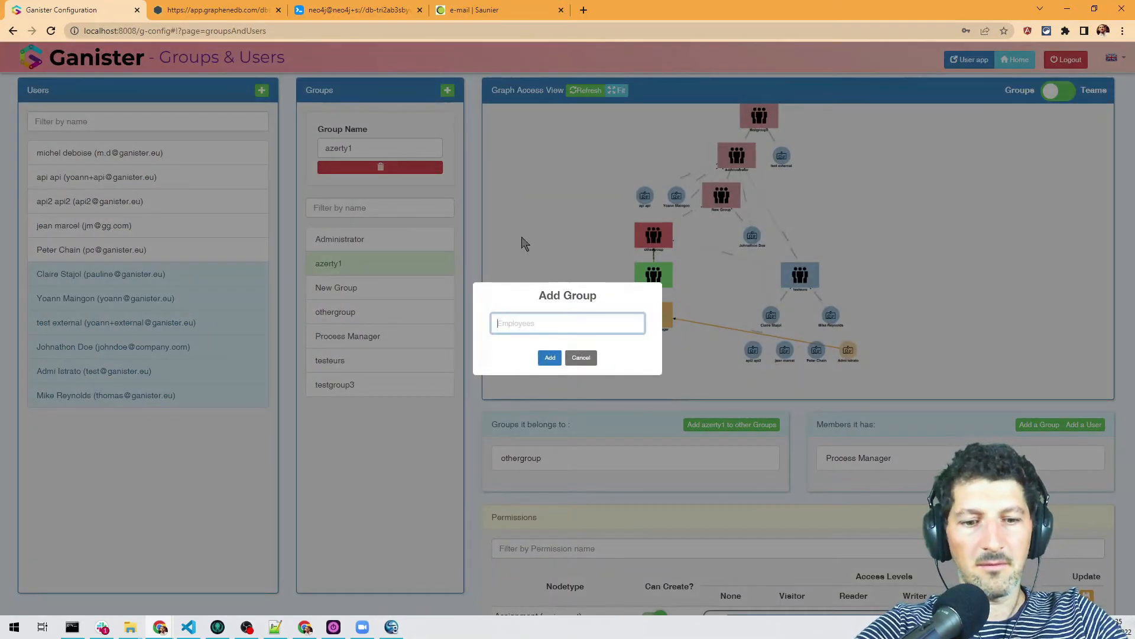
text(Quality)
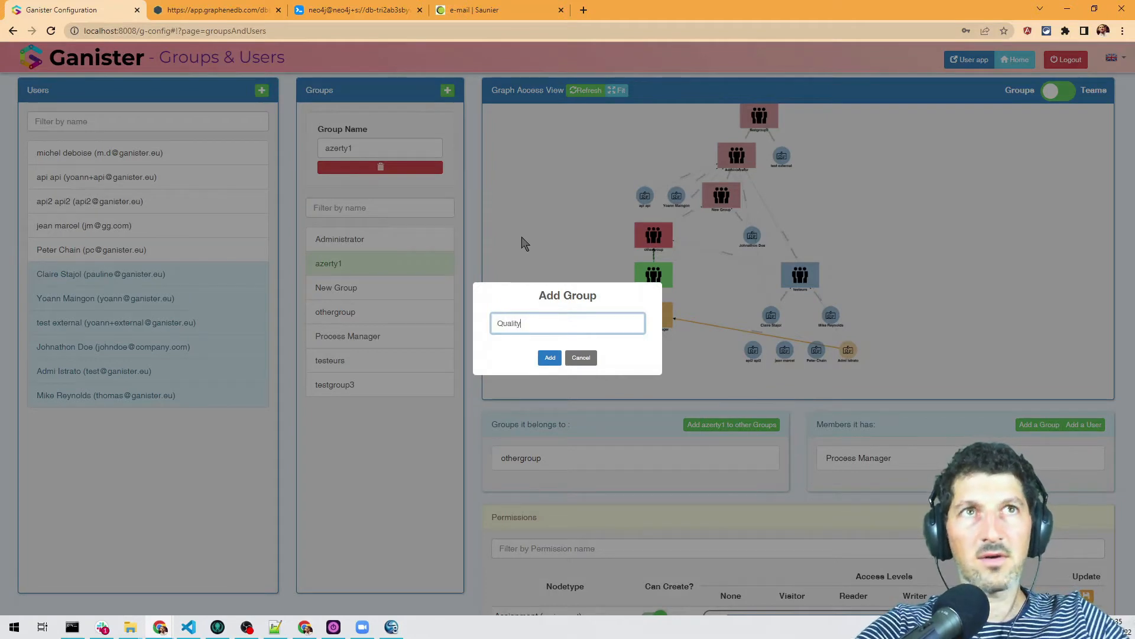
click(550, 357)
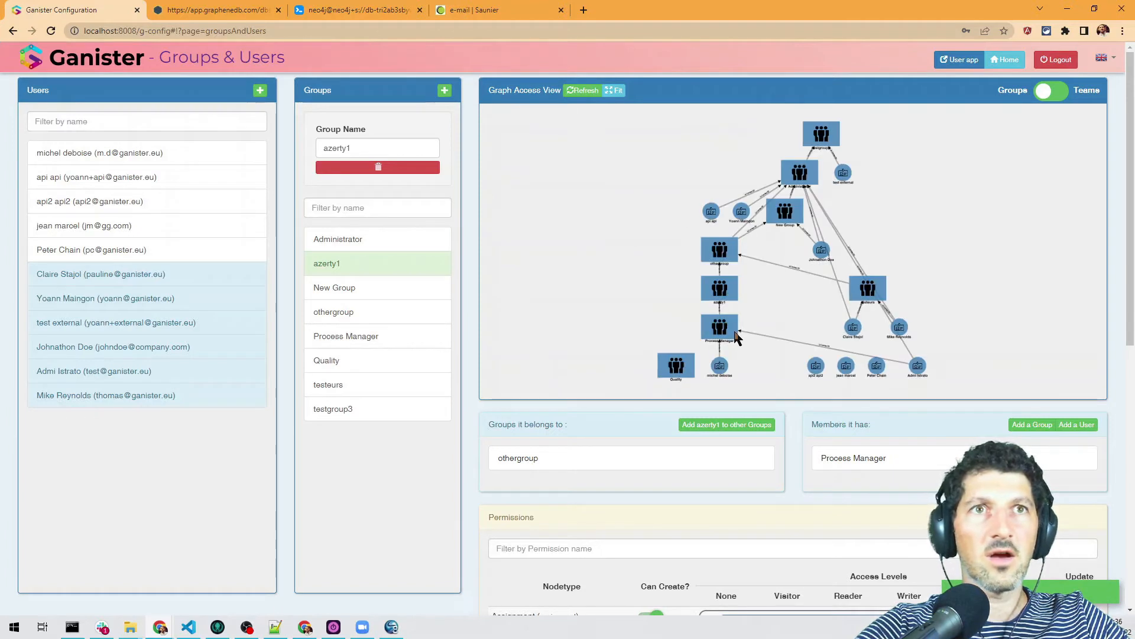
drag(676, 363, 632, 254)
drag(656, 298, 601, 274)
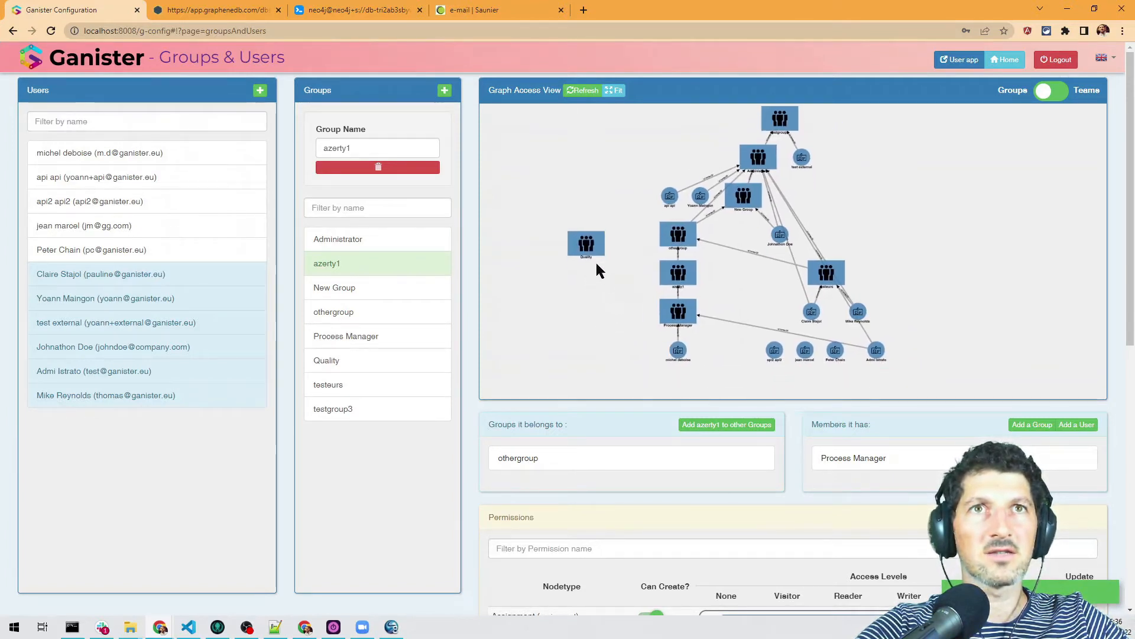
- Add the Process Manager group as a member of the Quality group
click(585, 242)
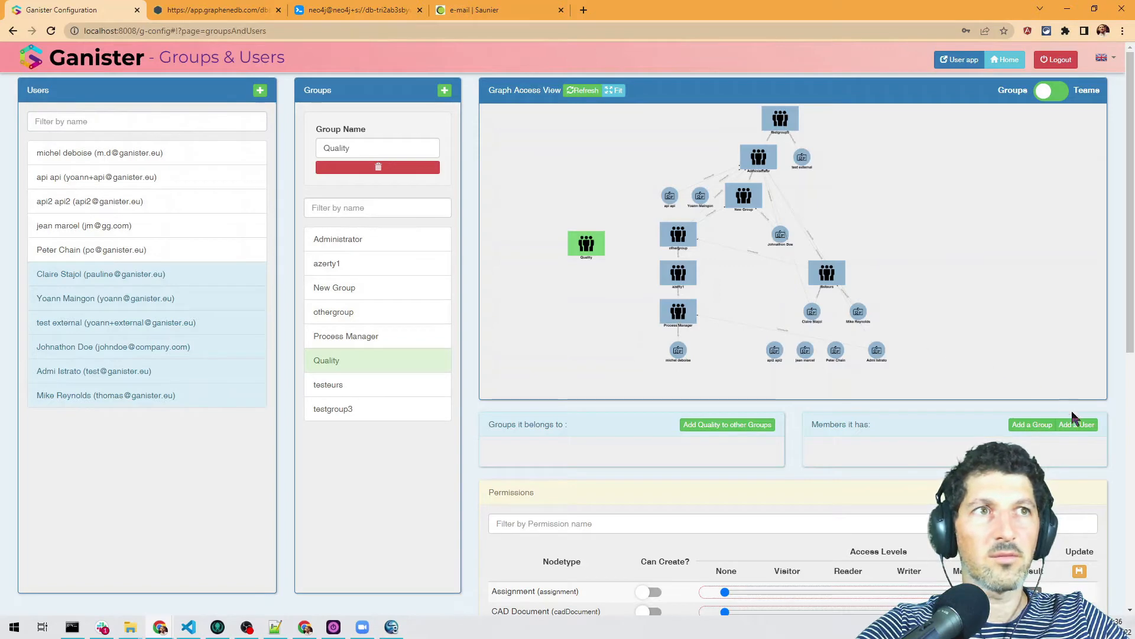
click(1041, 425)
click(586, 323)
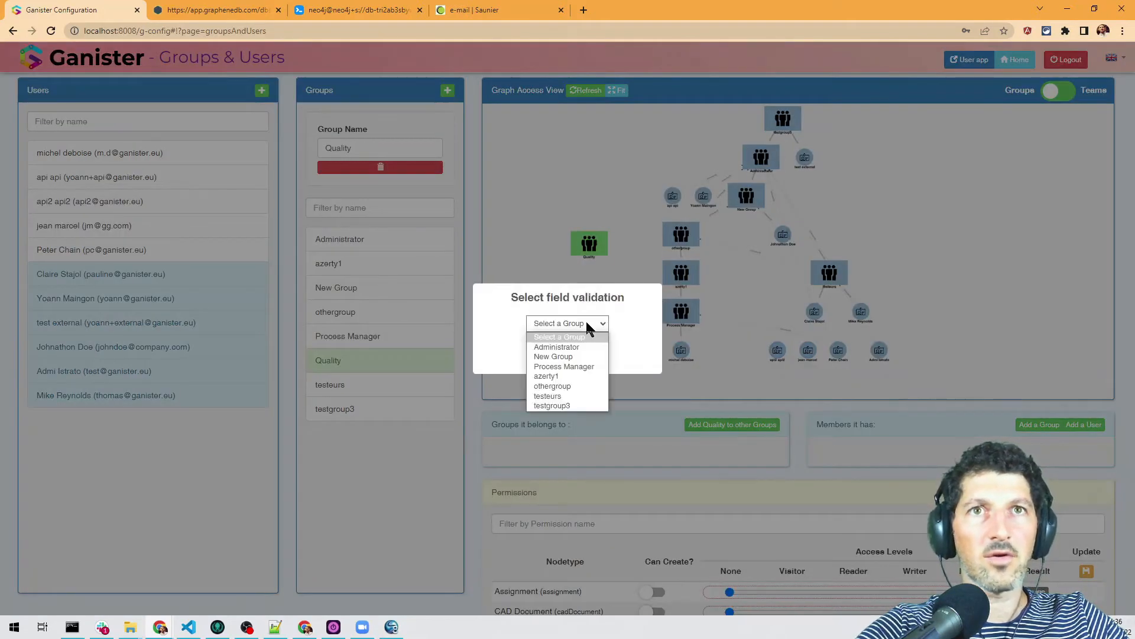
click(583, 364)
click(548, 356)
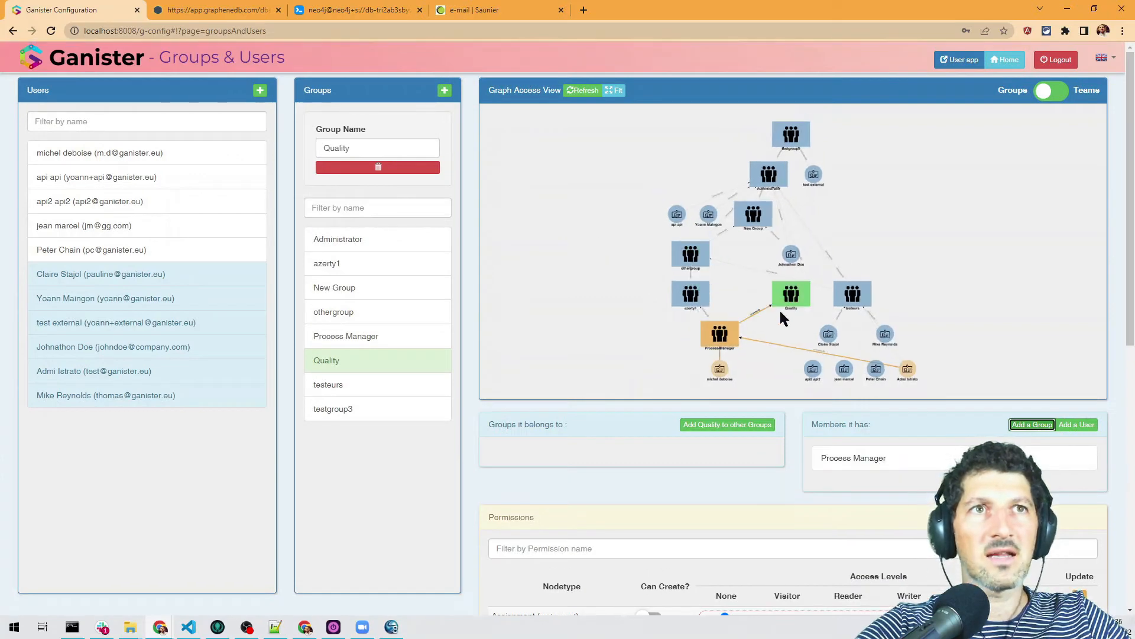
- Compare the memberships and permissions of Process Manager, Quality and a user of the testeurs group
drag(778, 330, 763, 294)
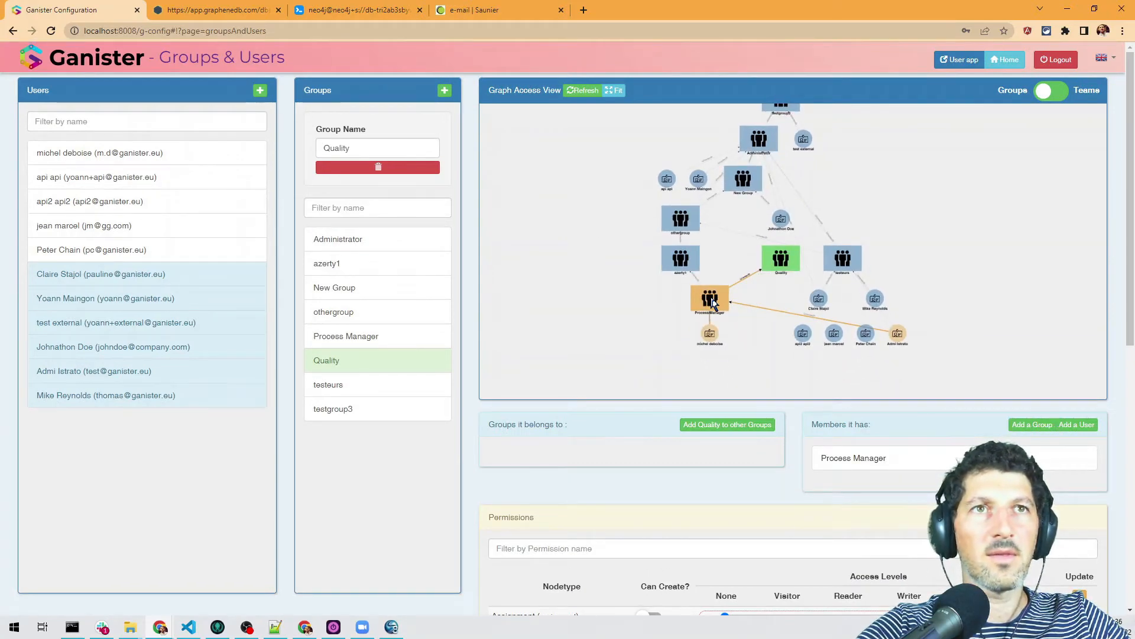
click(715, 304)
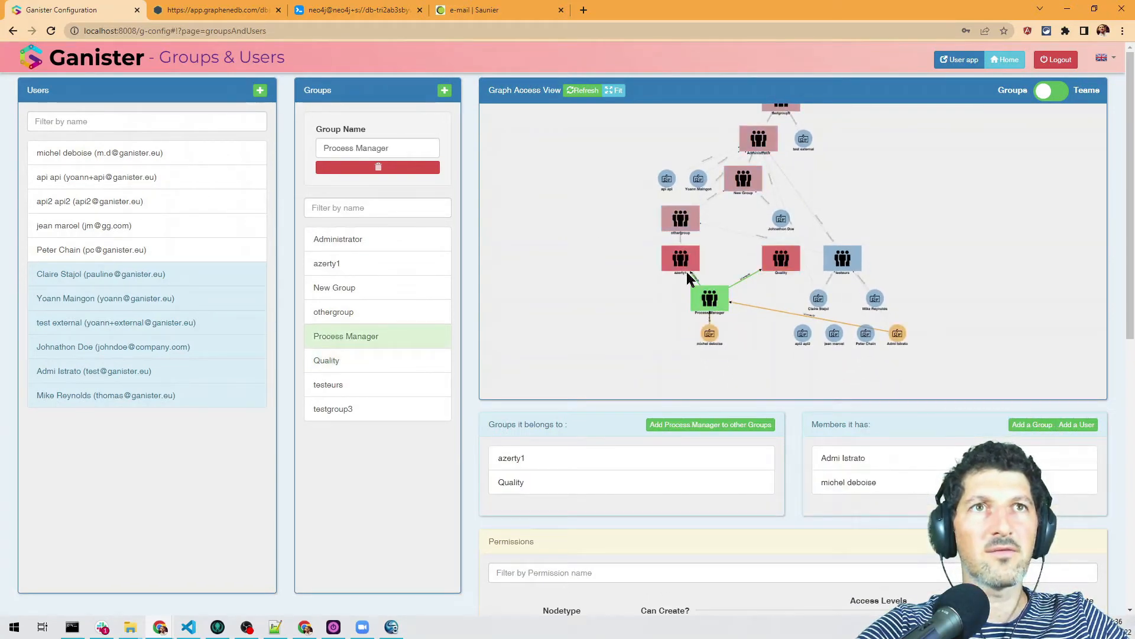
scroll(687, 275, up, 5)
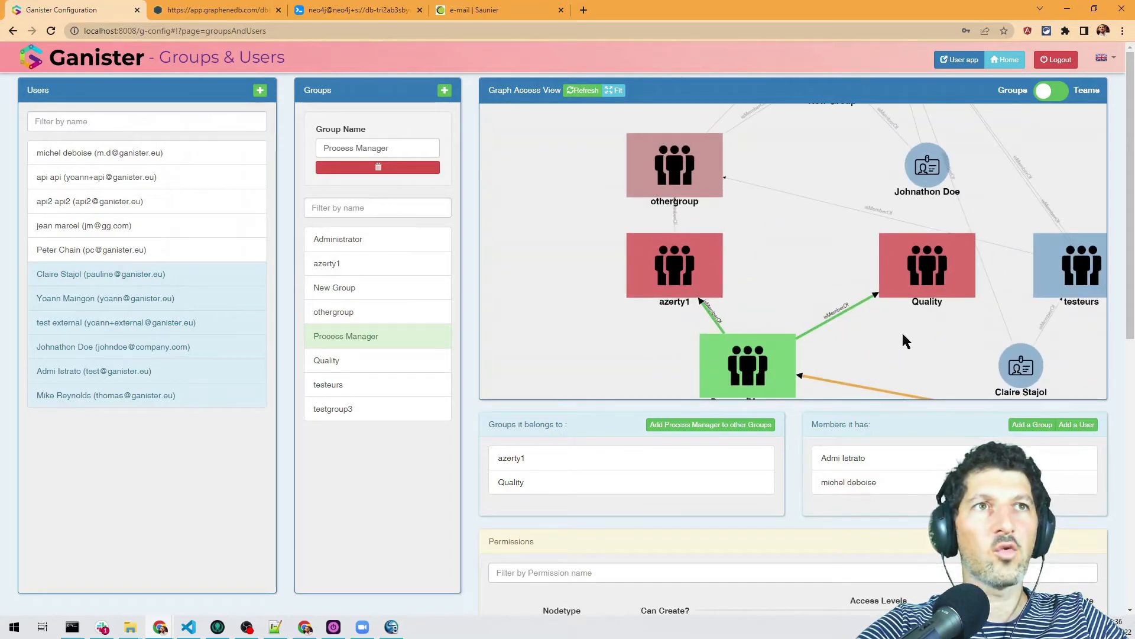
scroll(751, 254, down, 5)
click(758, 209)
scroll(722, 307, down, 8)
scroll(734, 349, up, 7)
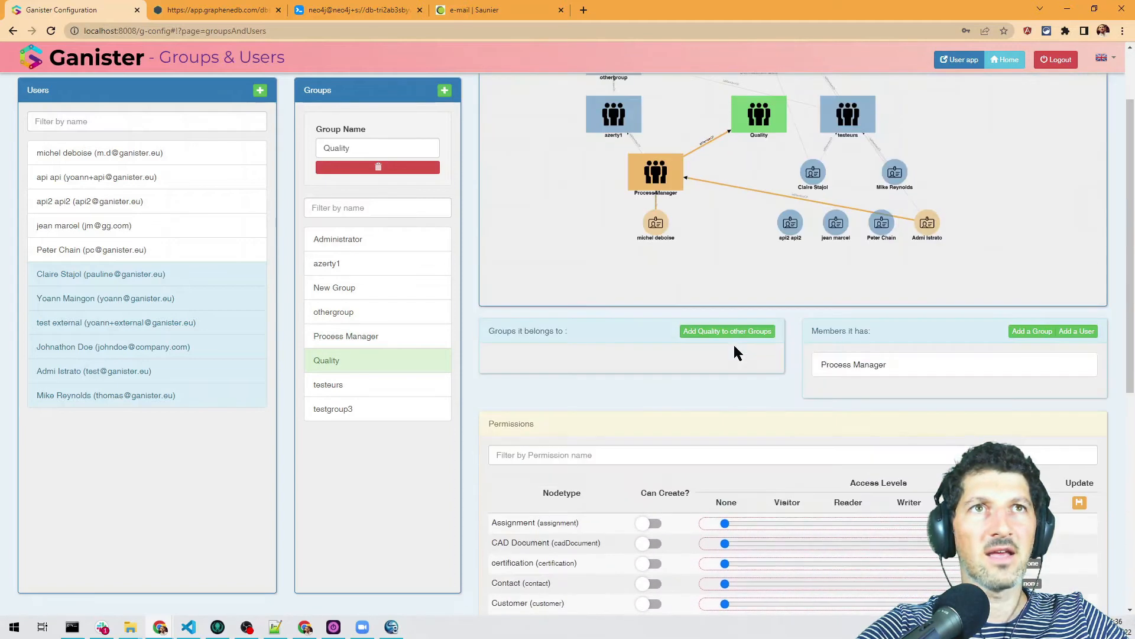
click(669, 184)
mouse_move(738, 390)
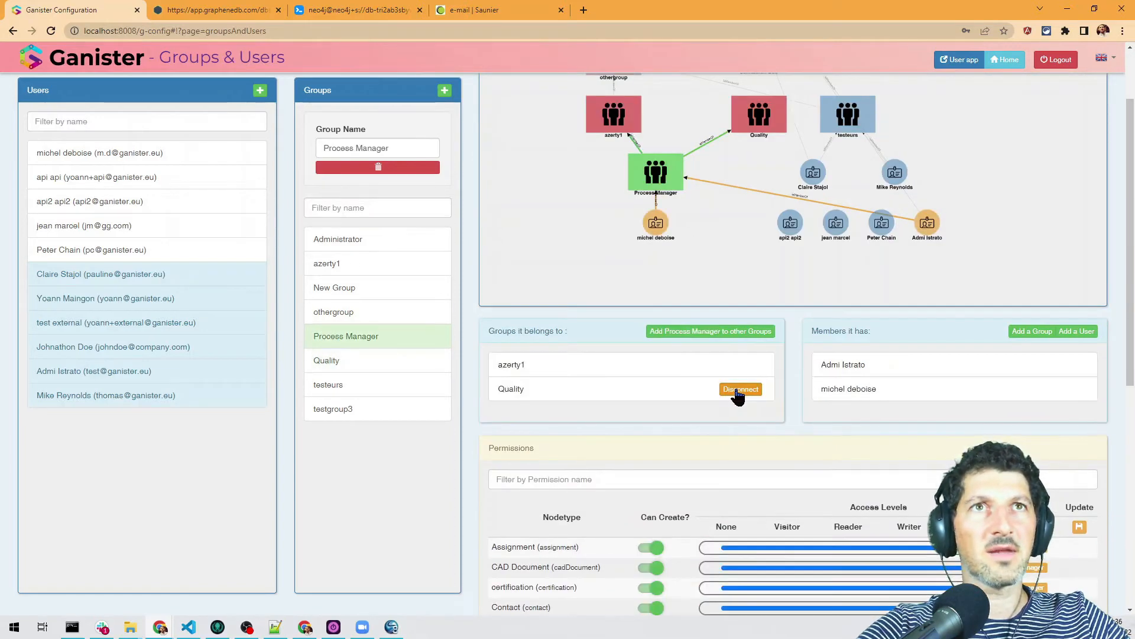
scroll(733, 394, down, 8)
scroll(718, 373, up, 10)
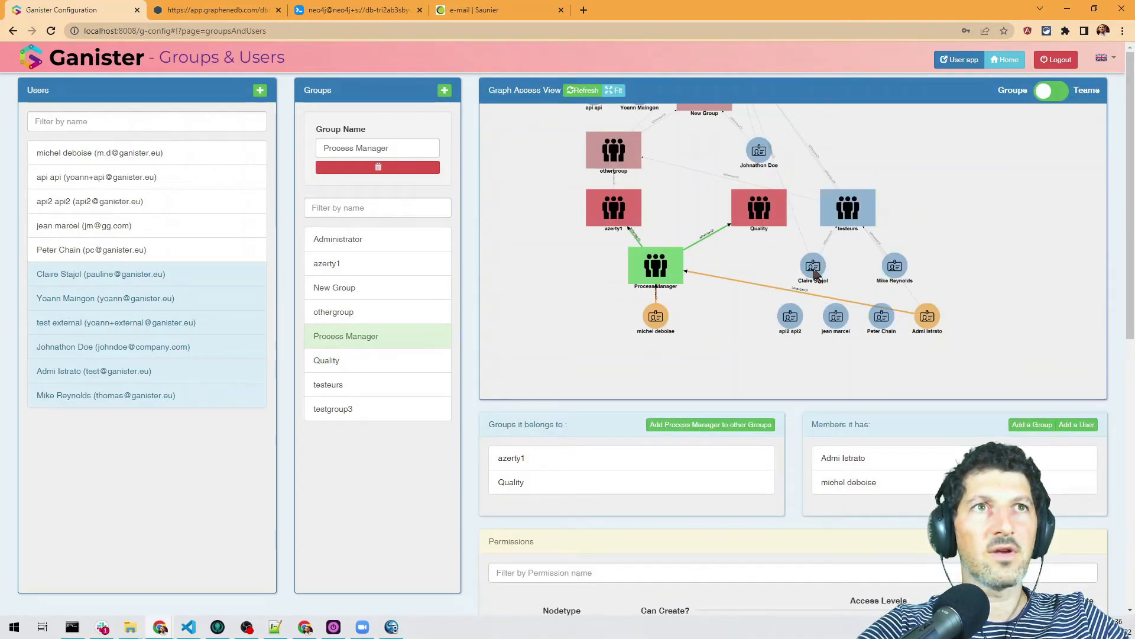
click(815, 272)
scroll(850, 426, down, 9)
scroll(840, 384, up, 9)
- Rearrange the Quality node and two ungrouped user nodes in the access graph, and select the user placed below Quality
drag(728, 207, 733, 207)
click(733, 211)
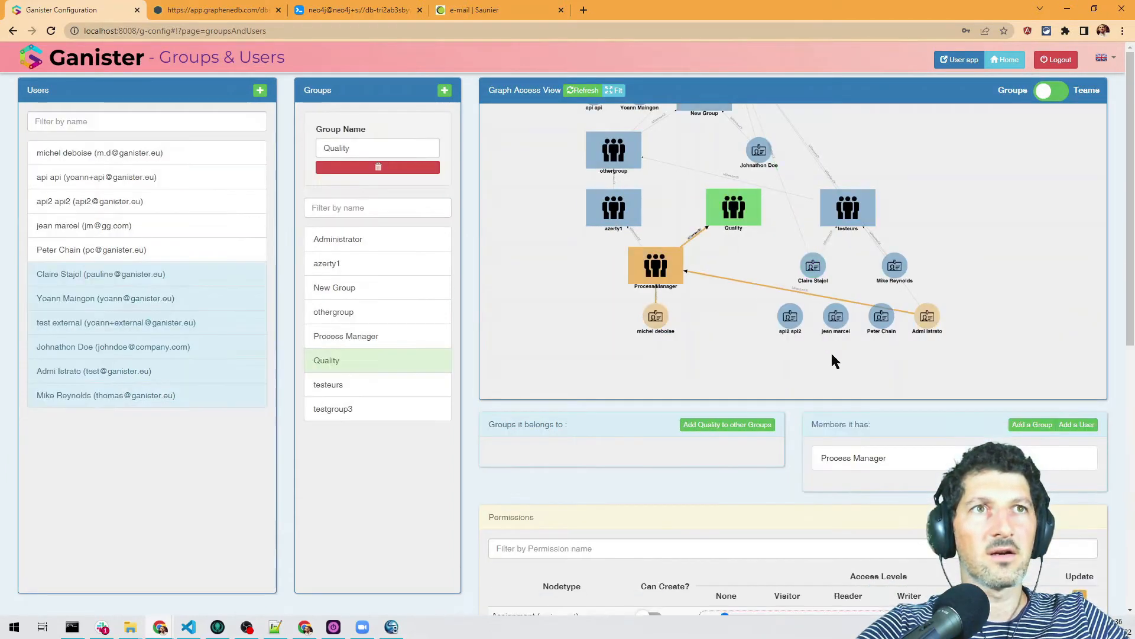
drag(836, 319, 768, 340)
drag(889, 313, 747, 299)
click(747, 301)
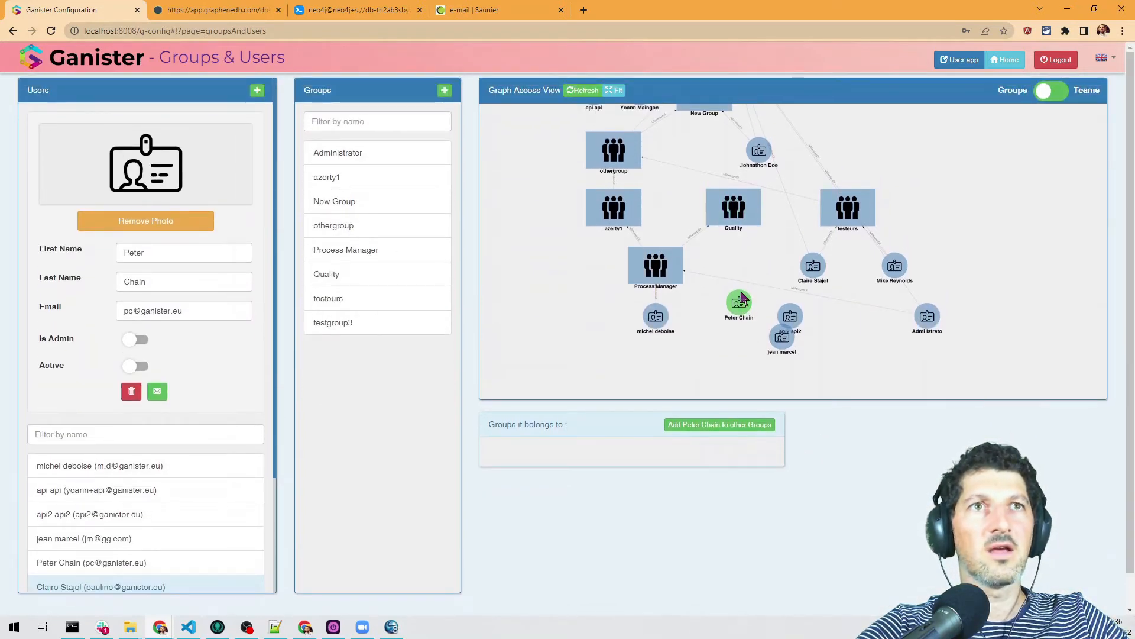
- Add the ungrouped user placed below Quality as a member of the Quality group
click(736, 225)
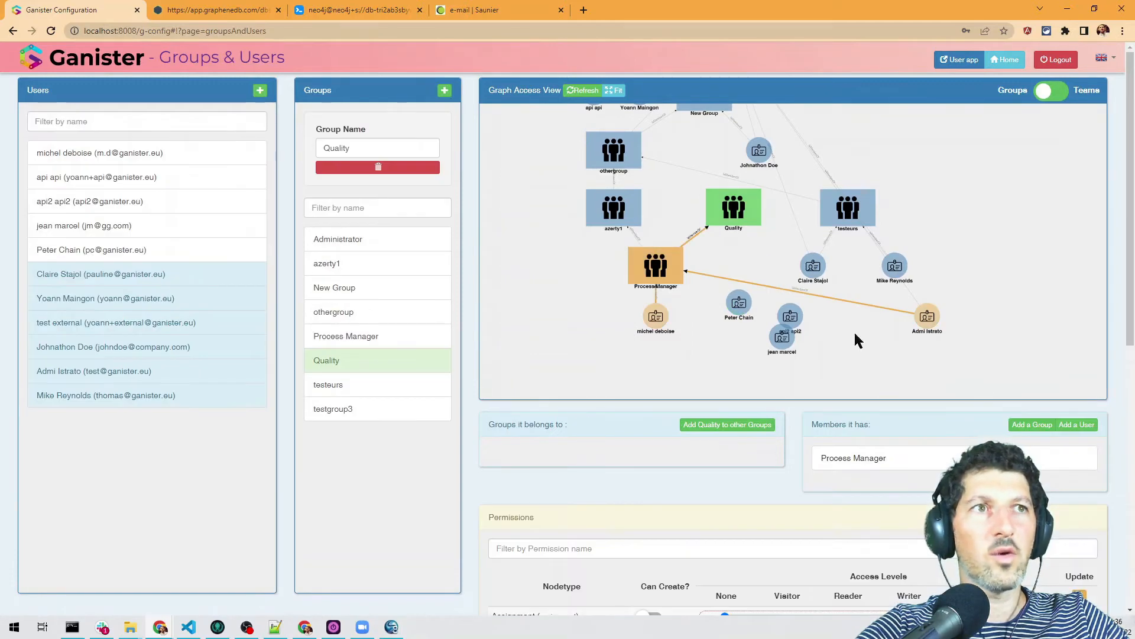
click(1084, 424)
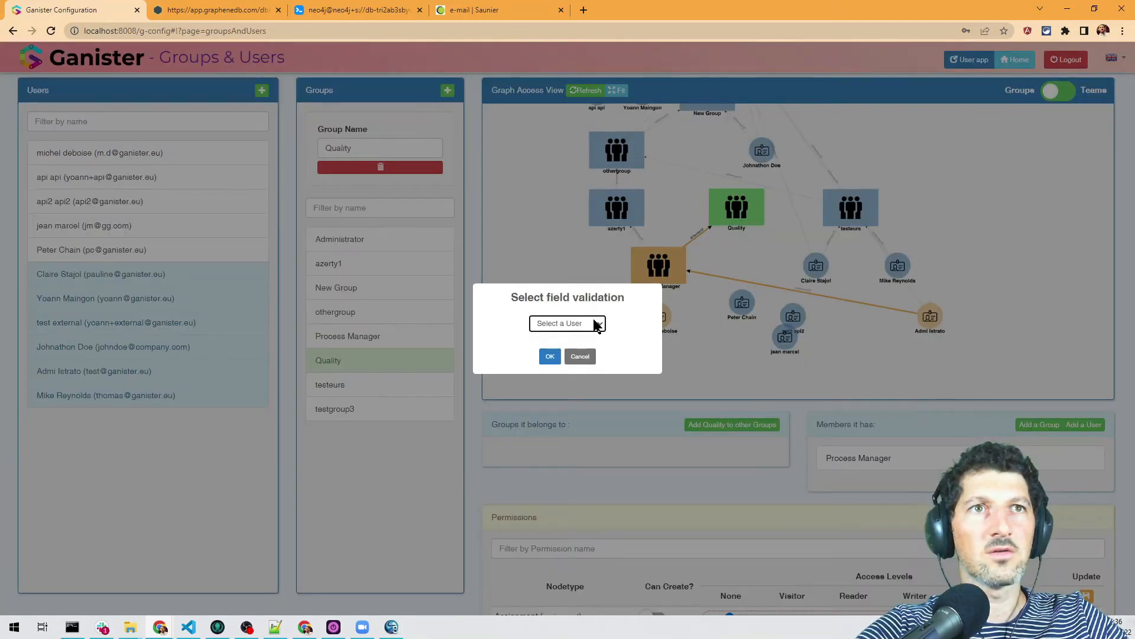
click(596, 324)
click(582, 388)
click(549, 356)
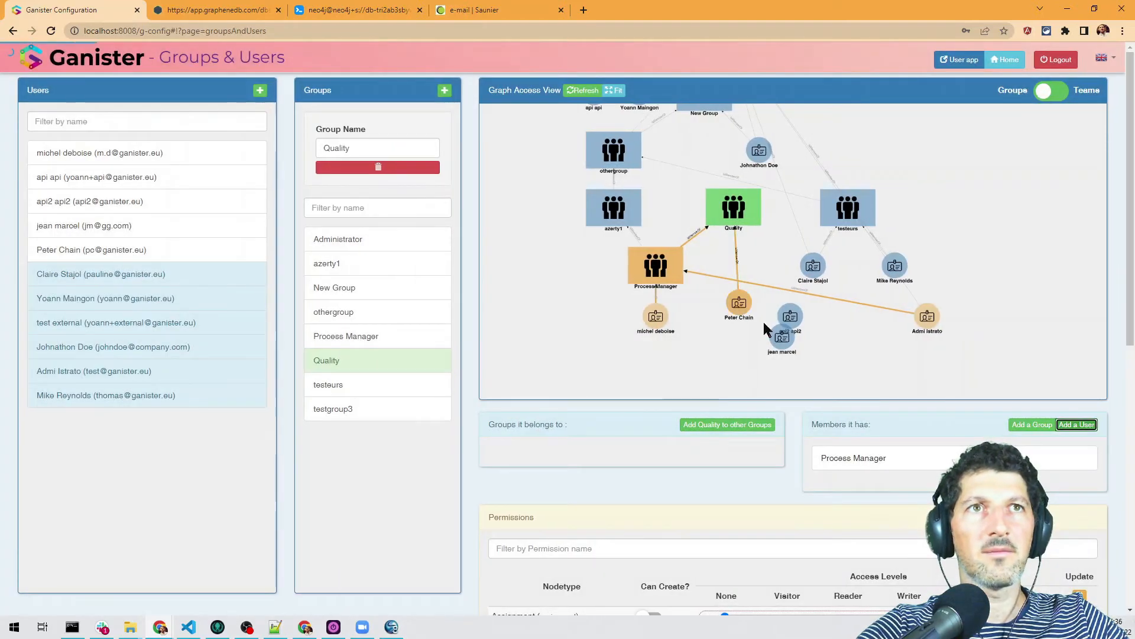
- Check the group membership of the user just added to Quality
scroll(800, 272, up, 5)
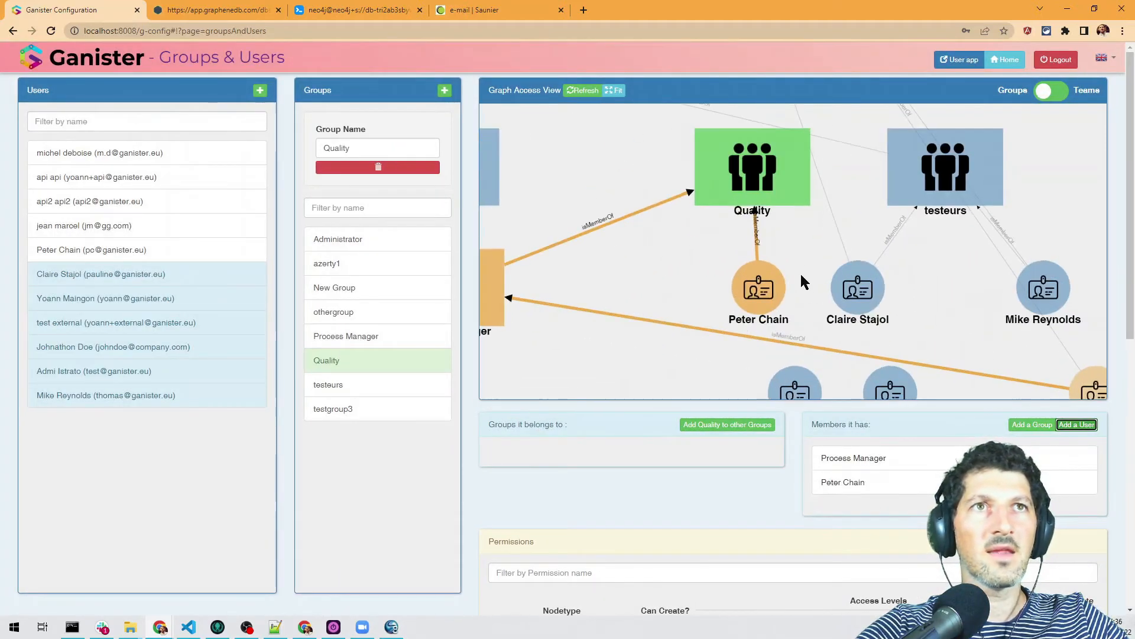
click(765, 280)
scroll(818, 481, down, 1)
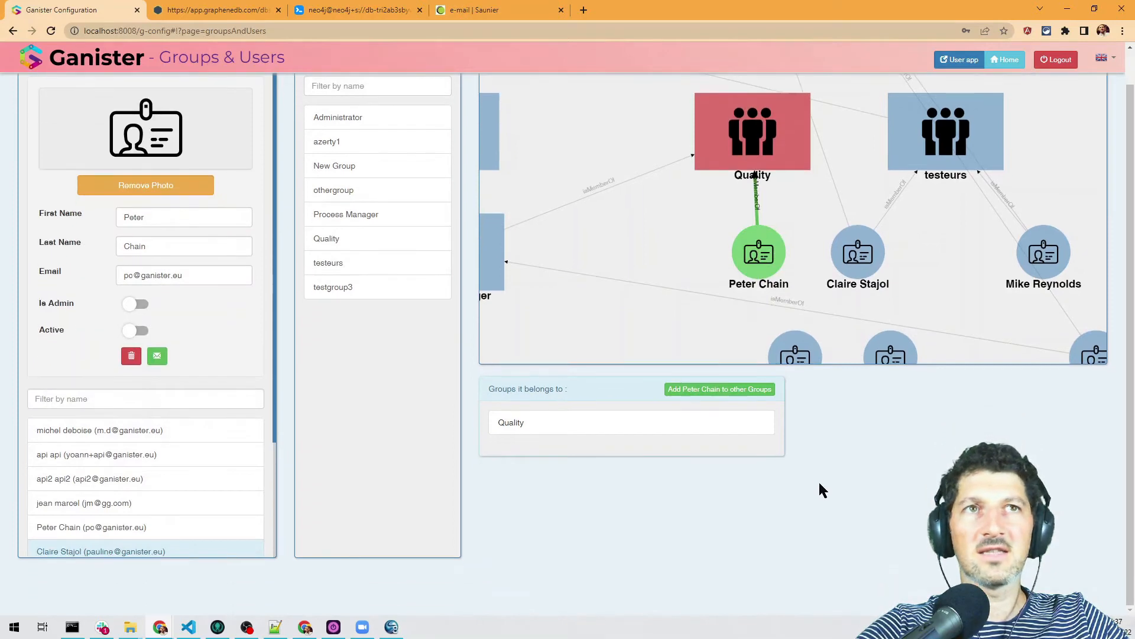
- Allow the Quality group to create File nodes, set its File access level to Writer and save the permission
click(775, 147)
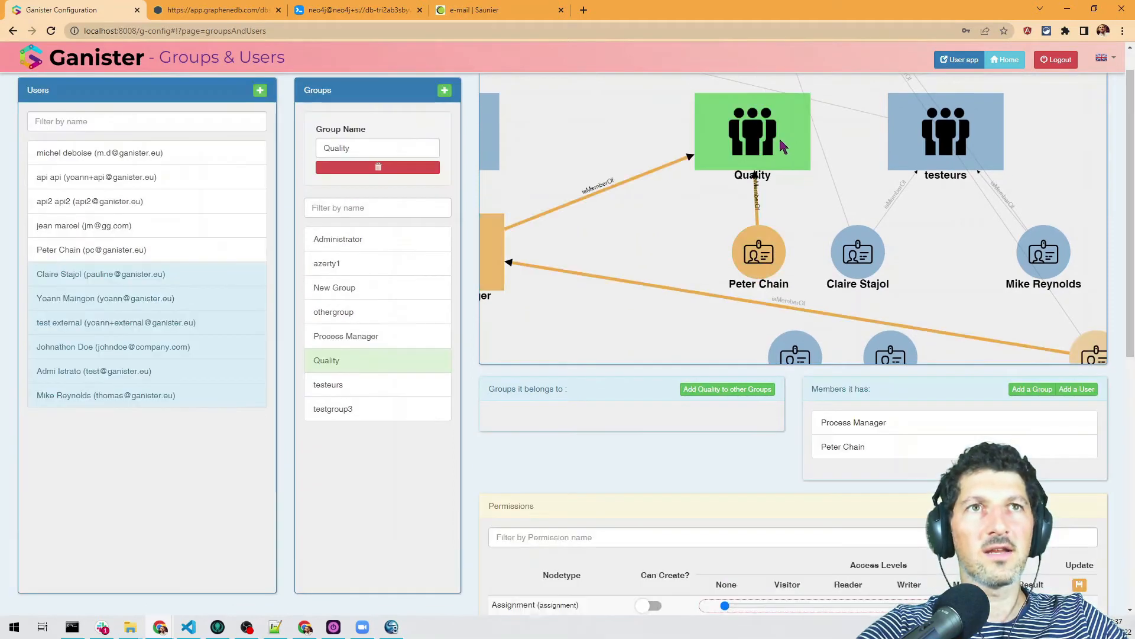
drag(779, 137, 716, 141)
scroll(659, 400, down, 7)
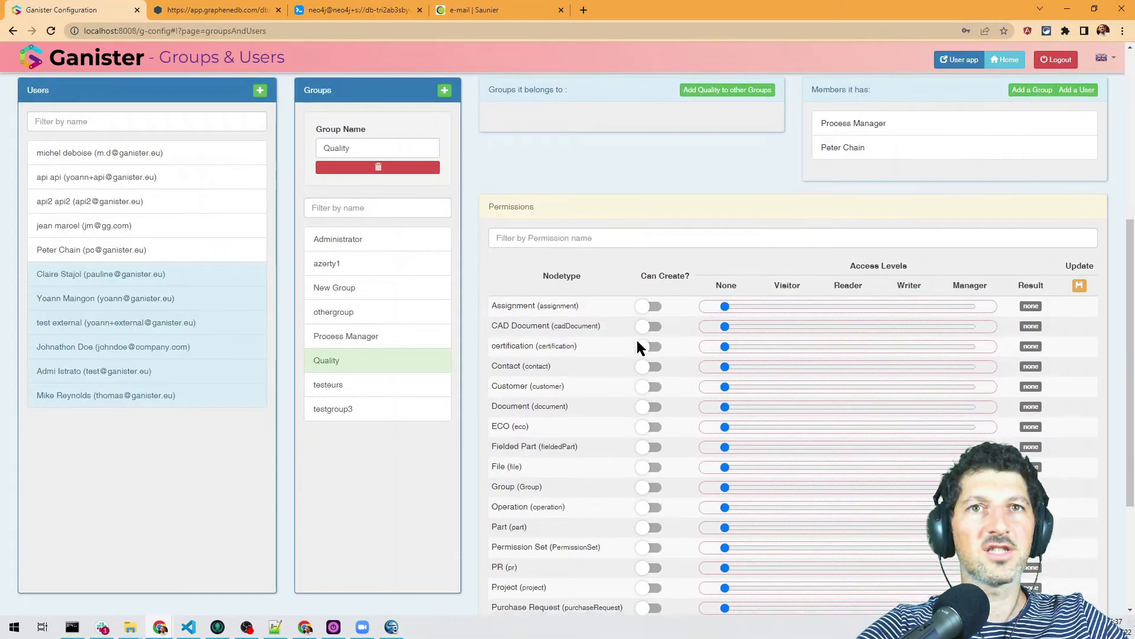
click(651, 352)
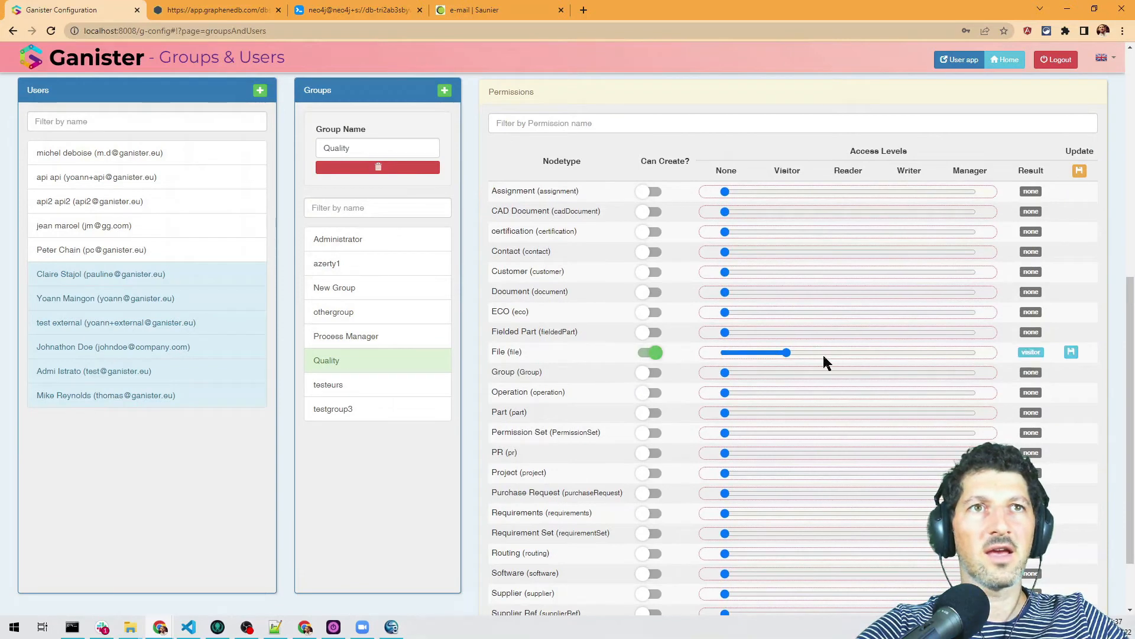
click(863, 353)
click(914, 354)
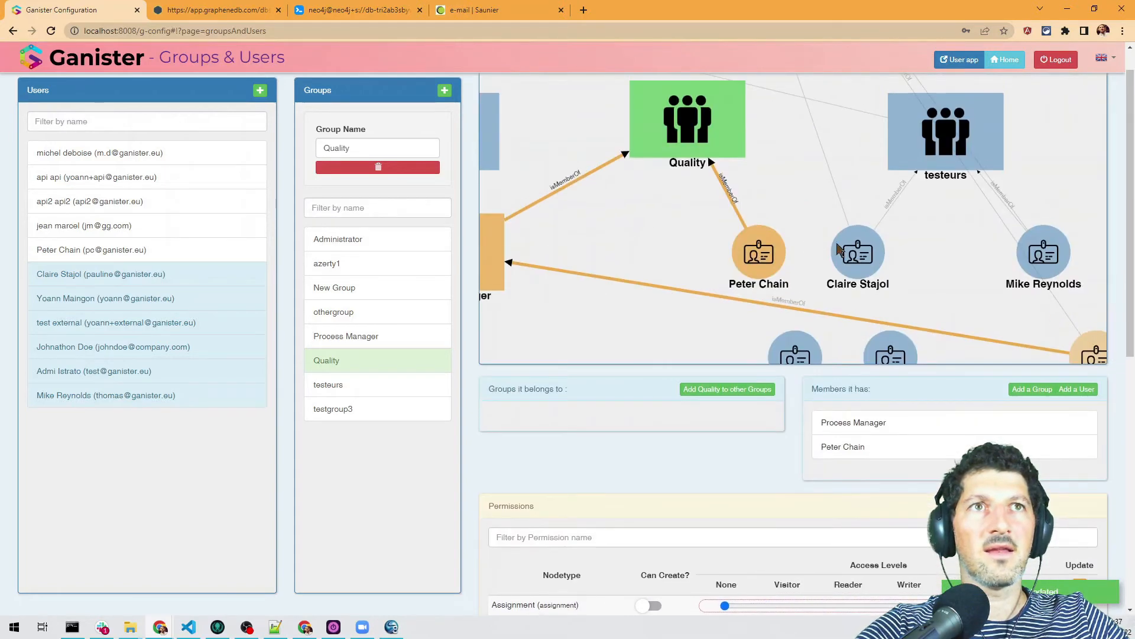
- Select the user directly attached to the Quality group and review that user's resulting node type permissions
scroll(498, 339, up, 1)
scroll(474, 261, up, 1)
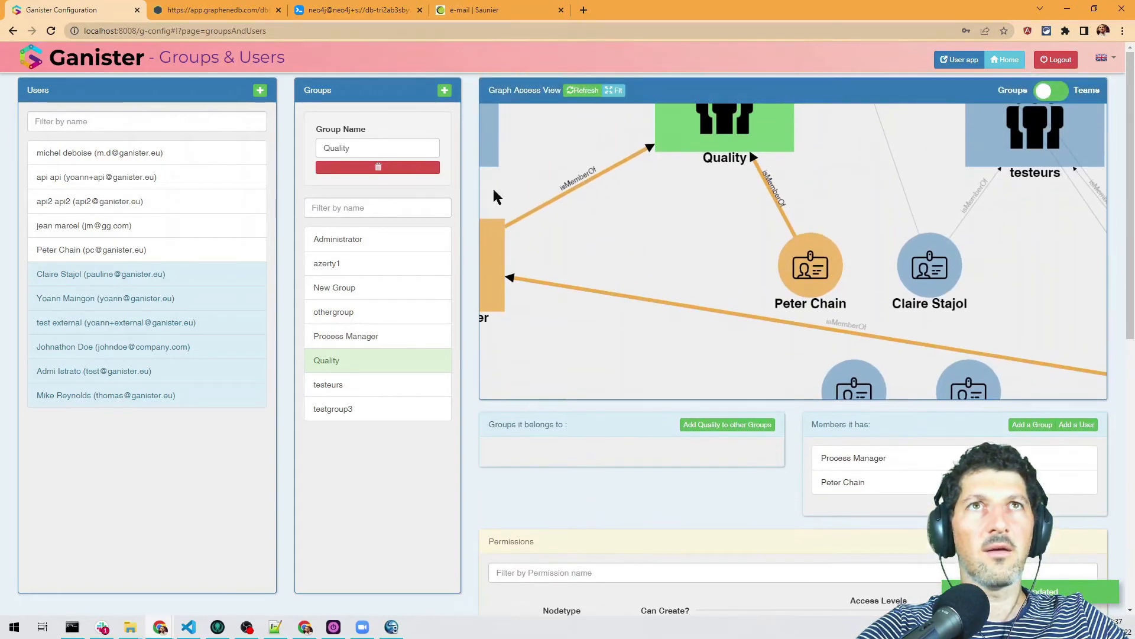
click(801, 239)
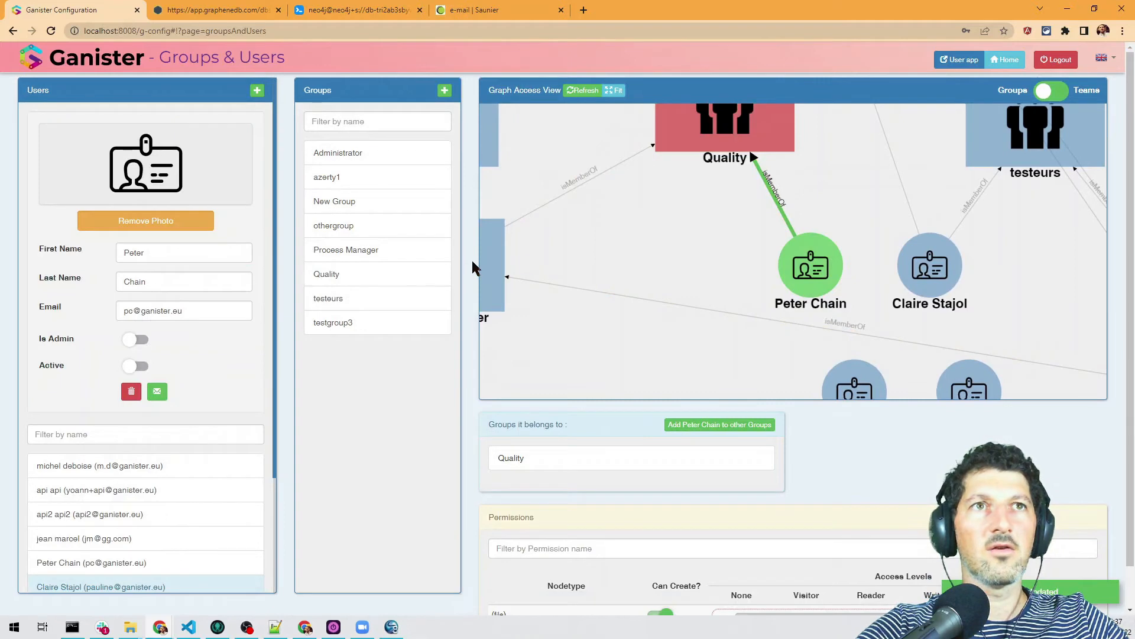
scroll(823, 446, down, 1)
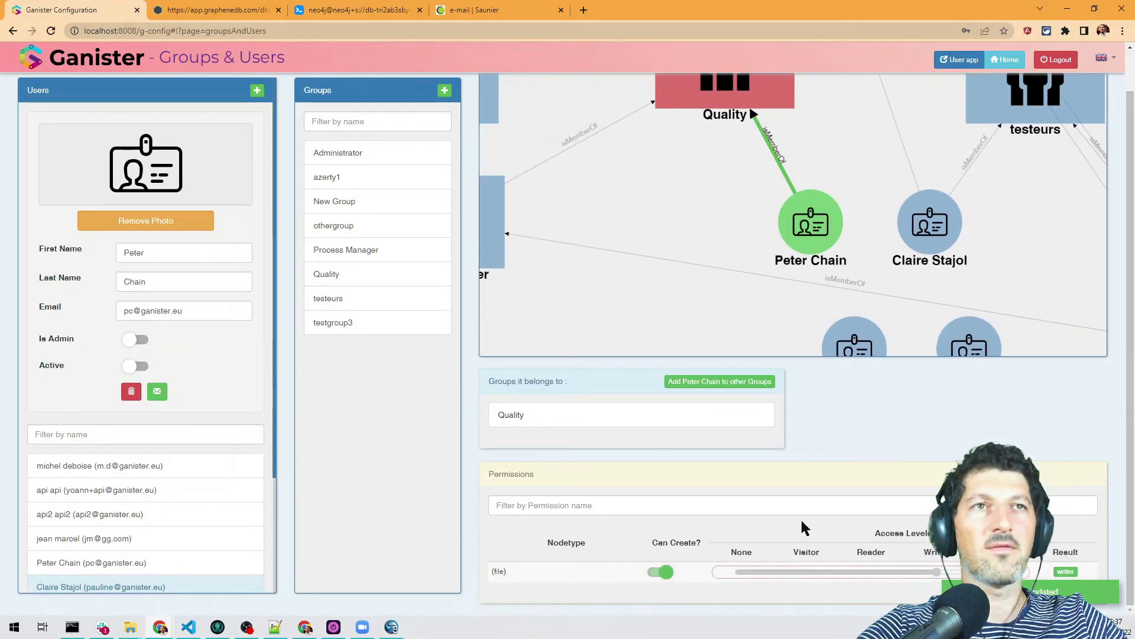
scroll(871, 438, up, 1)
- Move the Quality node closer to the azerty1 and Process Manager groups in the access graph
scroll(699, 276, down, 5)
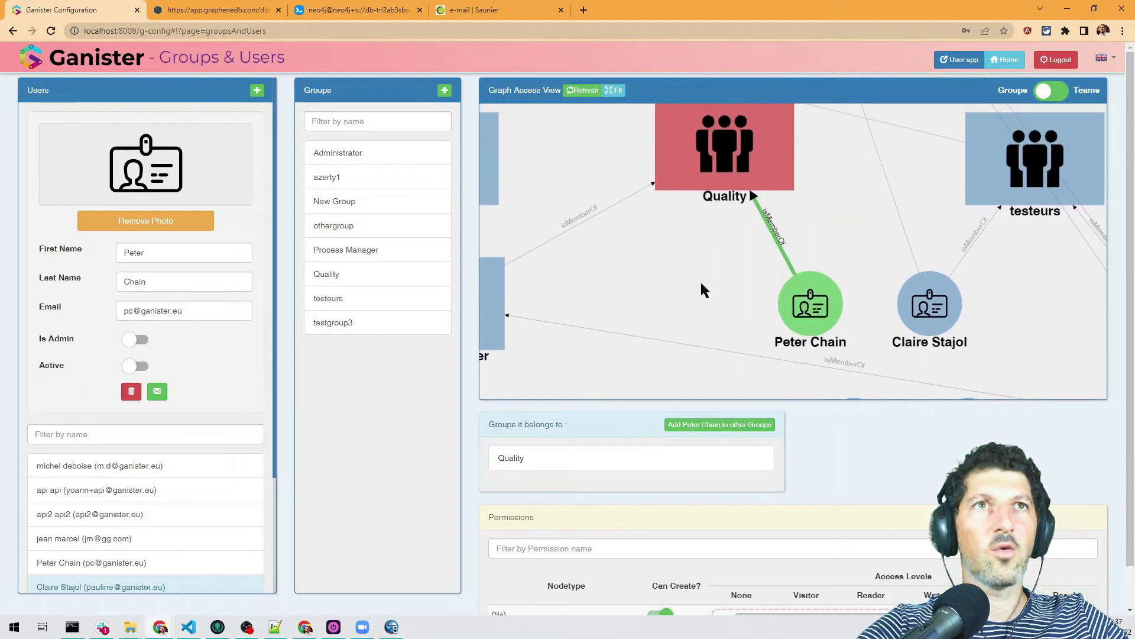
drag(738, 278, 738, 290)
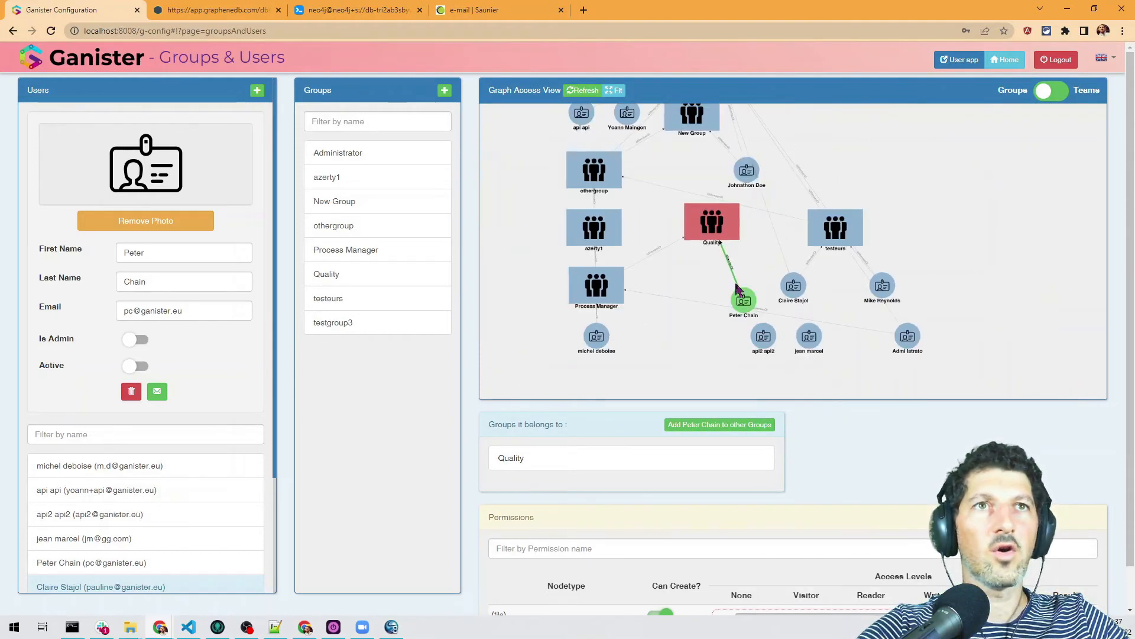
drag(715, 234, 679, 228)
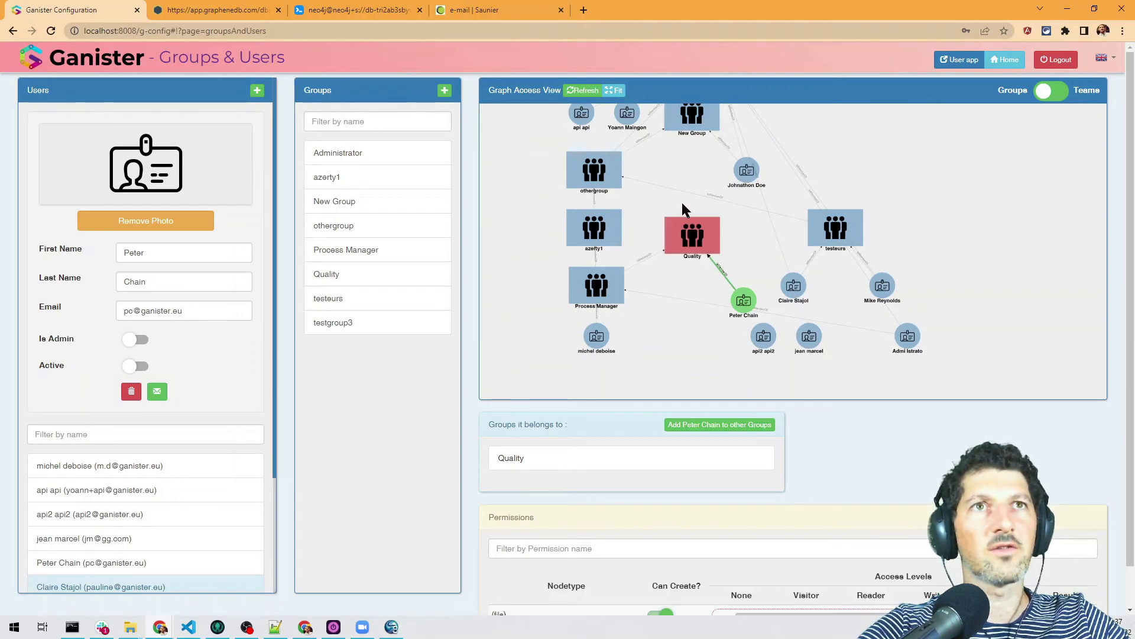
drag(690, 243, 683, 246)
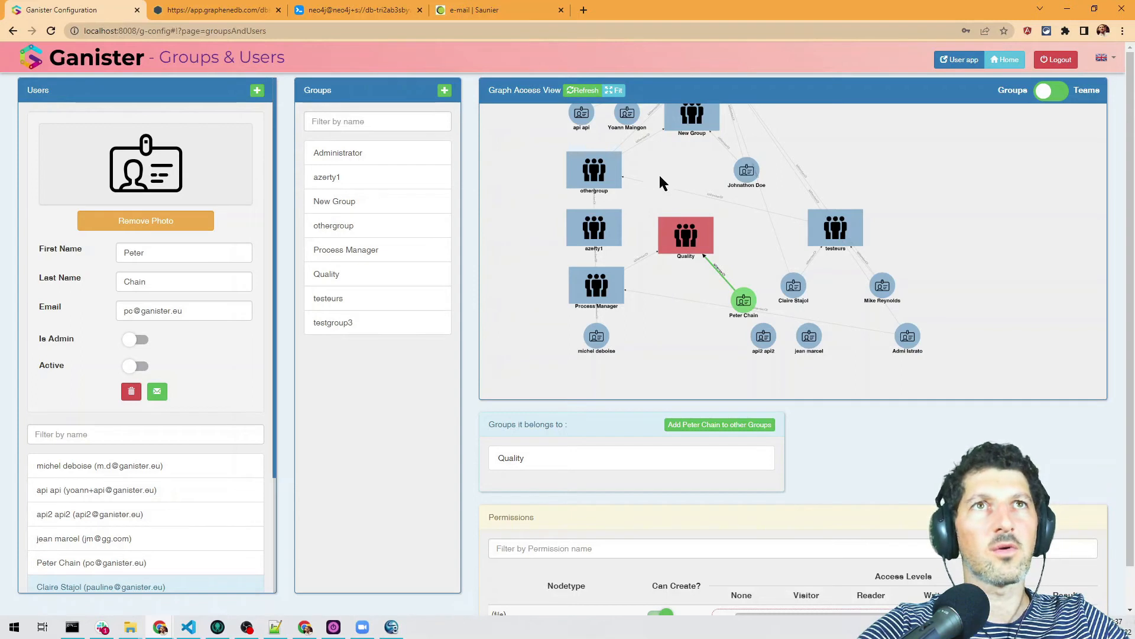
drag(666, 197, 690, 194)
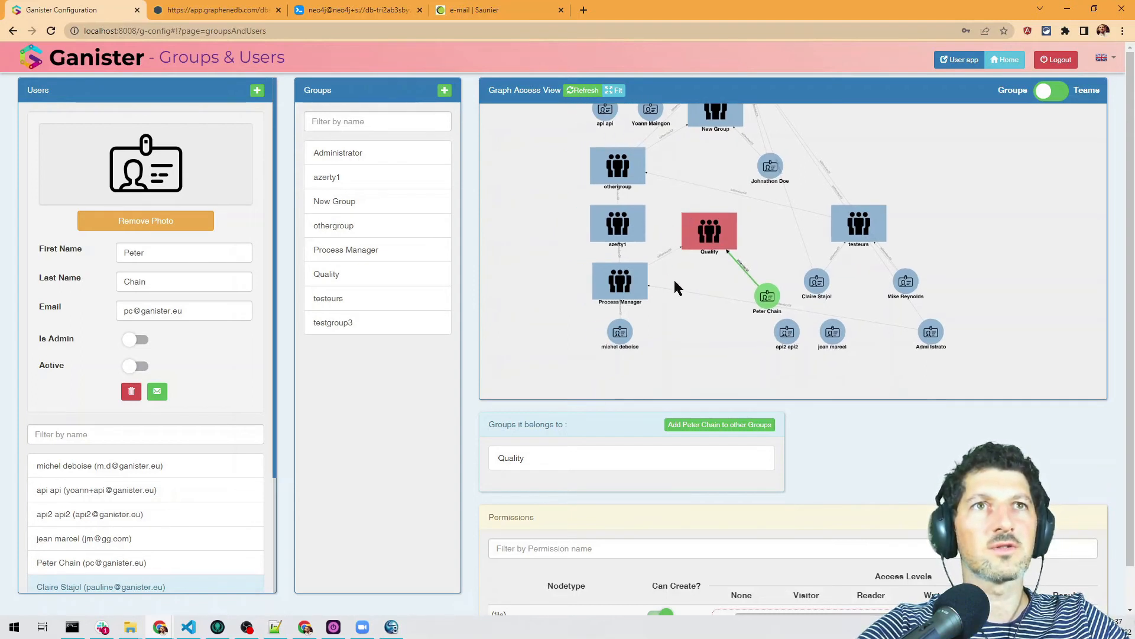
drag(698, 268, 691, 250)
scroll(748, 289, down, 3)
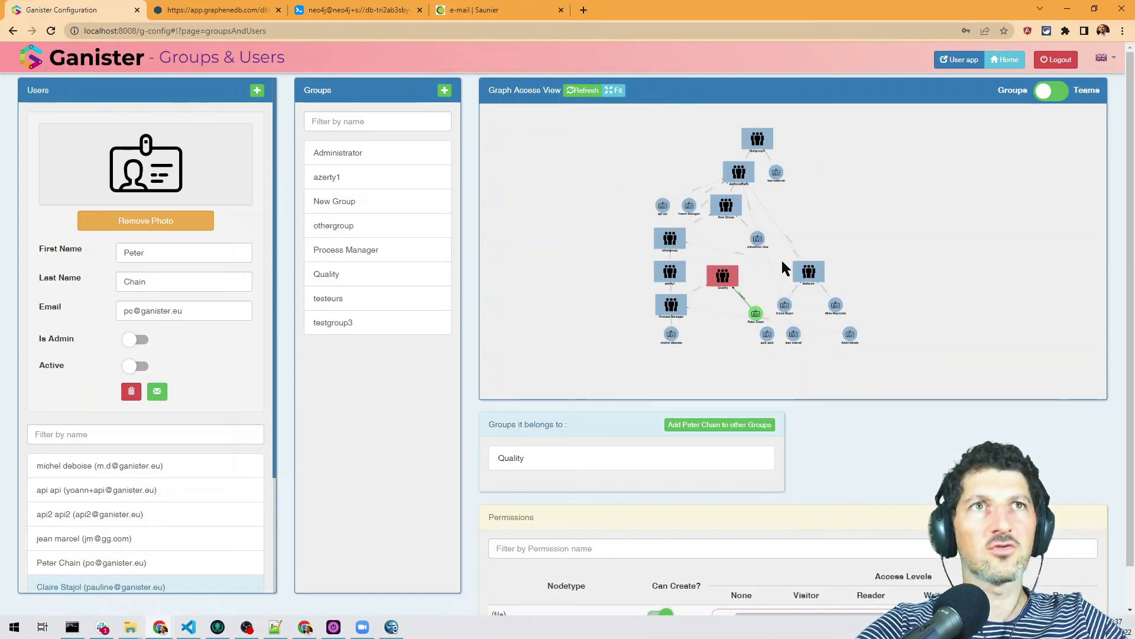
- Select the user below Process Manager, move that node away from the group, and examine the user's group chain in the access graph
click(672, 336)
drag(656, 342, 627, 351)
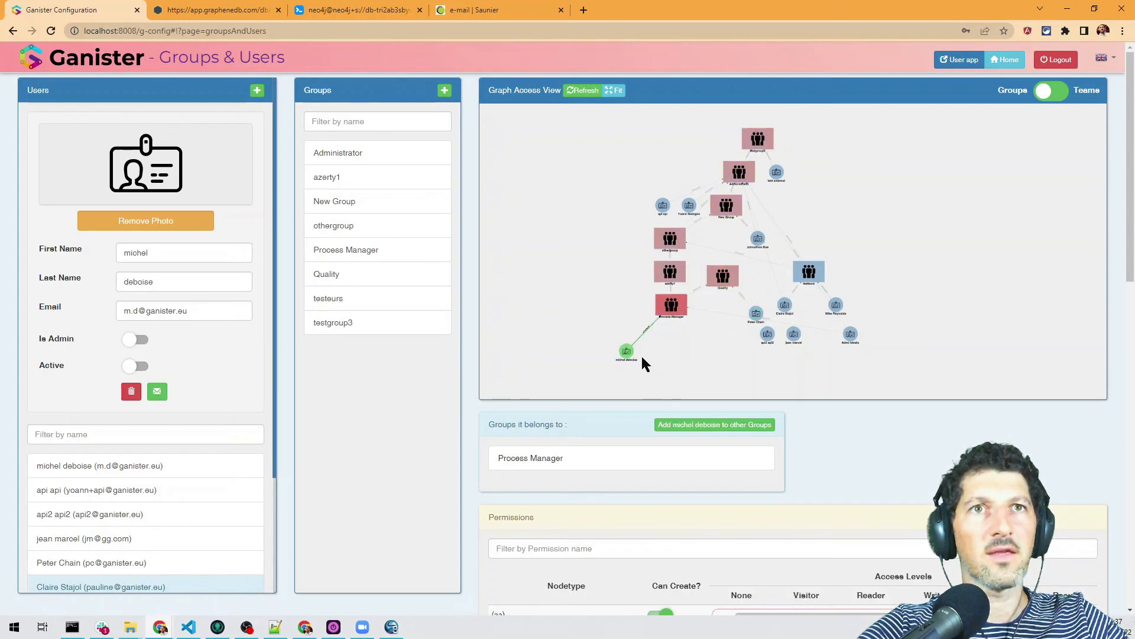
scroll(626, 351, up, 2)
scroll(626, 351, down, 3)
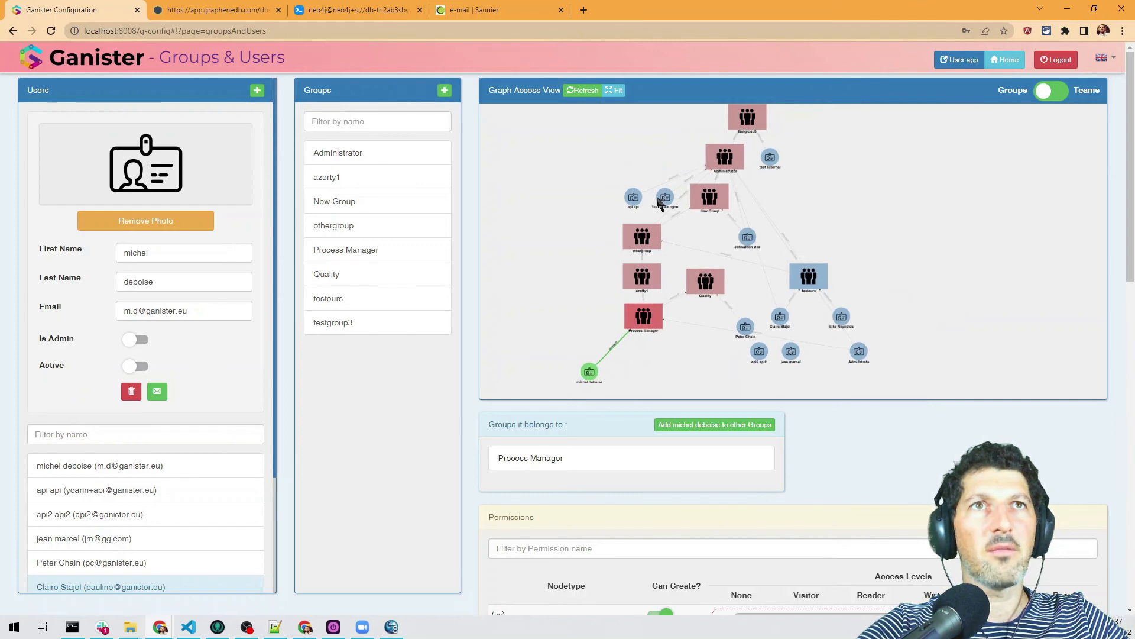
drag(689, 332, 662, 351)
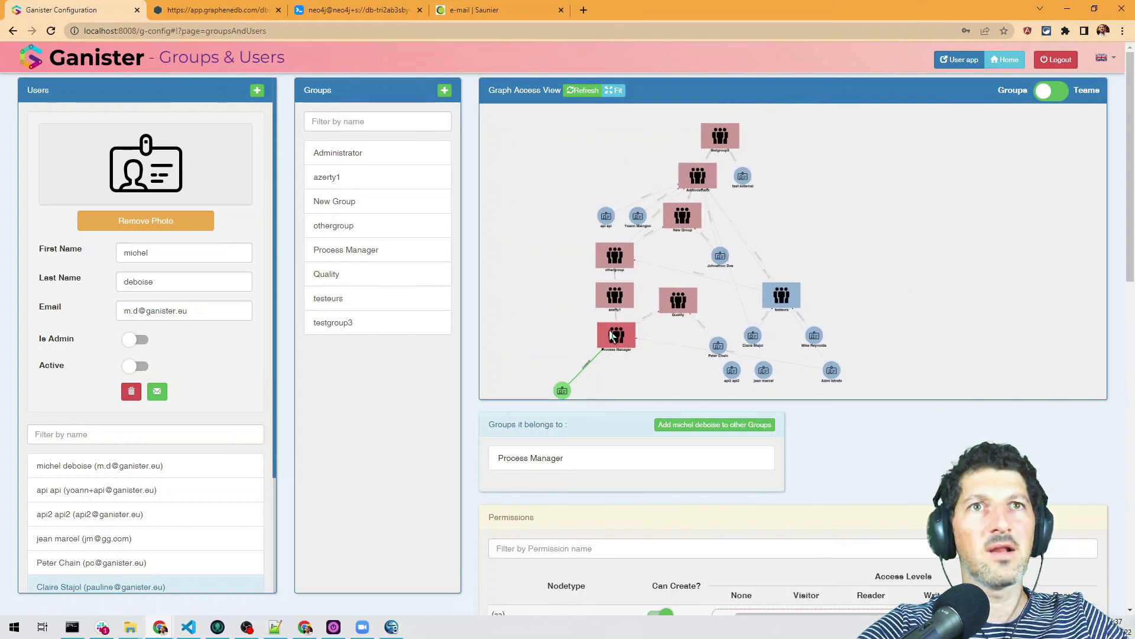